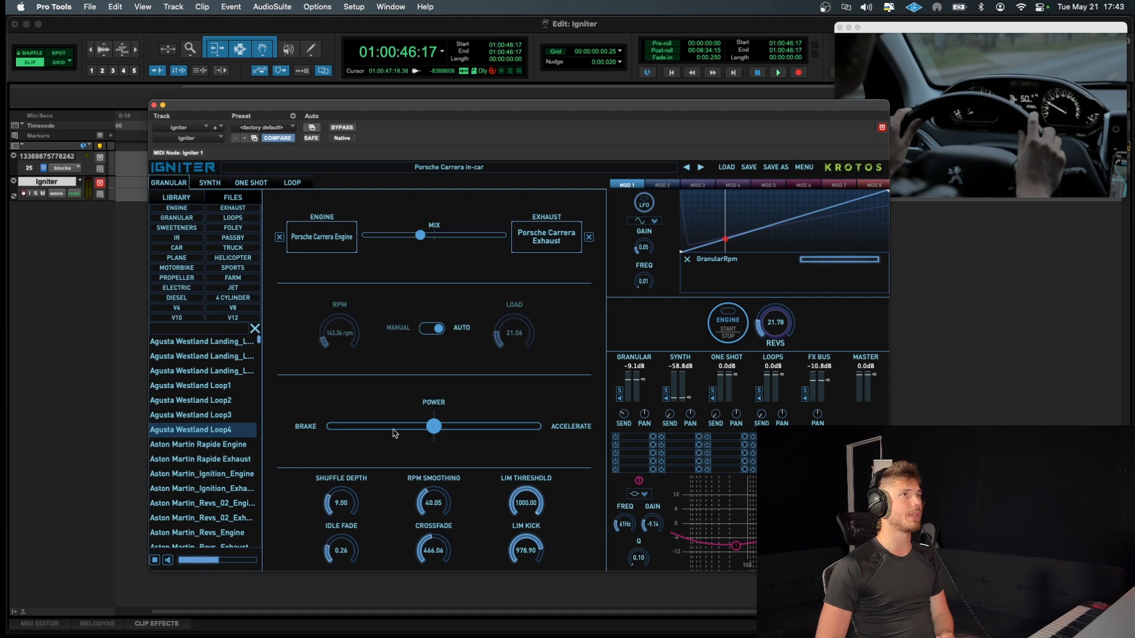
Step: Audition the engine sound while easing the Power slider slightly towards Brake, and stop the engine
left_click(736, 329)
mouse_move(445, 433)
left_mouse_down()
mouse_move(513, 434)
mouse_move(367, 436)
mouse_move(529, 436)
mouse_move(432, 436)
left_mouse_up()
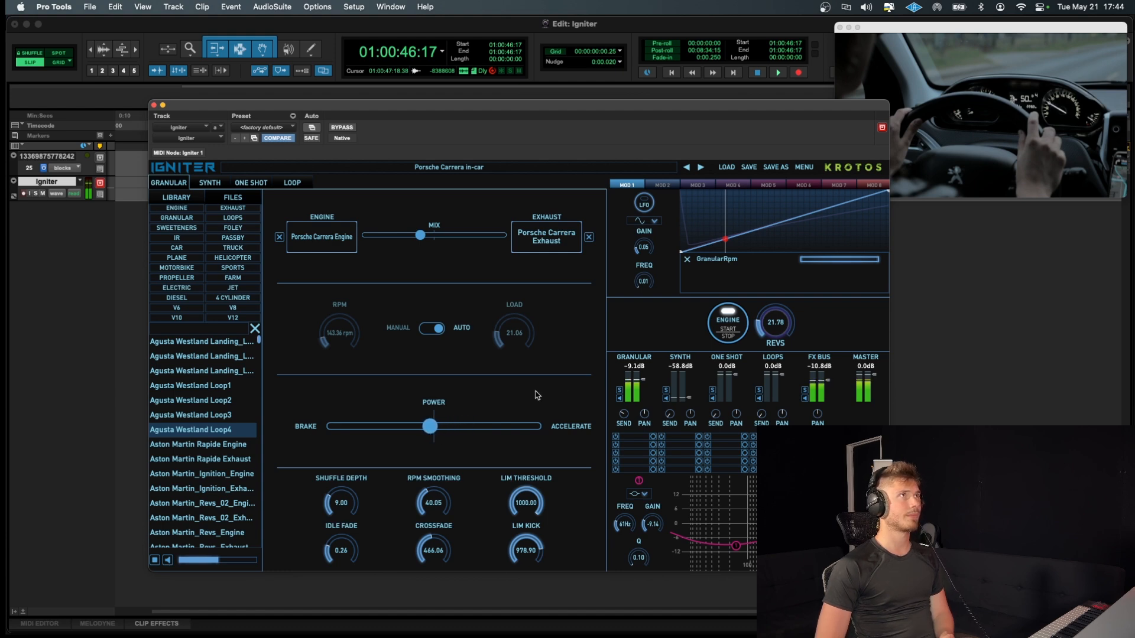
left_click(725, 332)
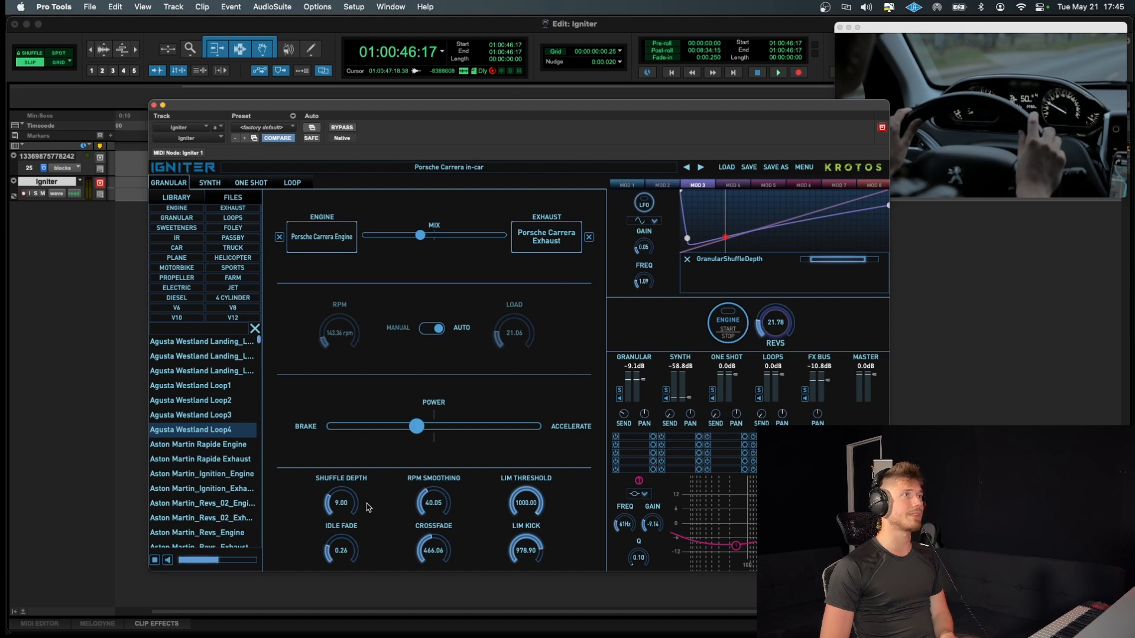
Step: Load the Porsche Carrera in-car factory preset from the 02_Cars category and briefly run its engine
left_click(447, 168)
mouse_move(481, 195)
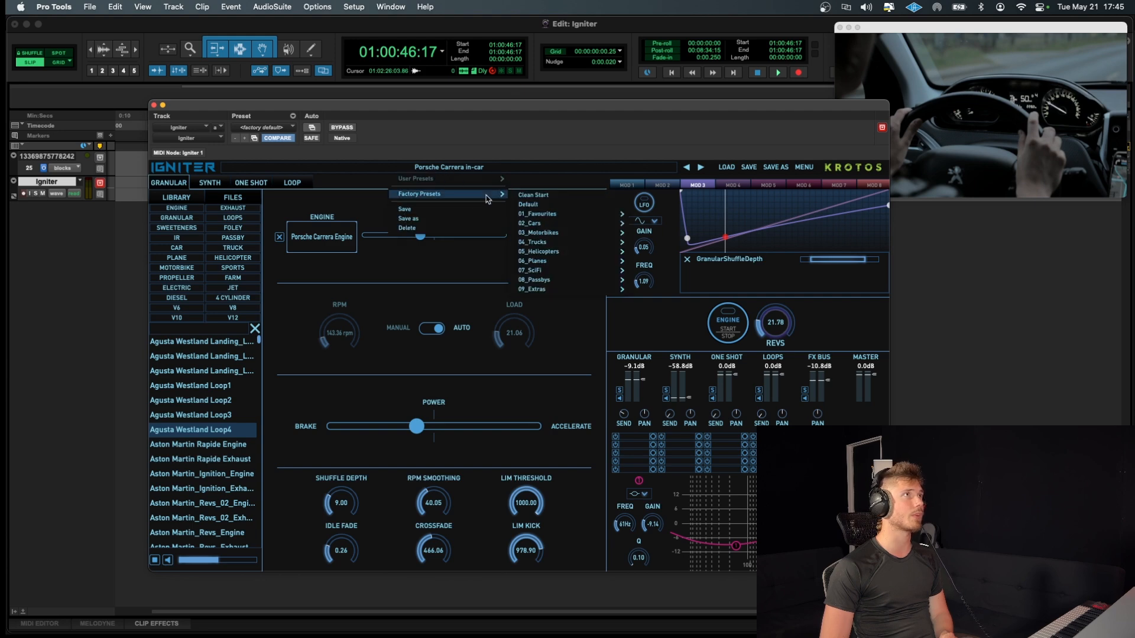
mouse_move(616, 240)
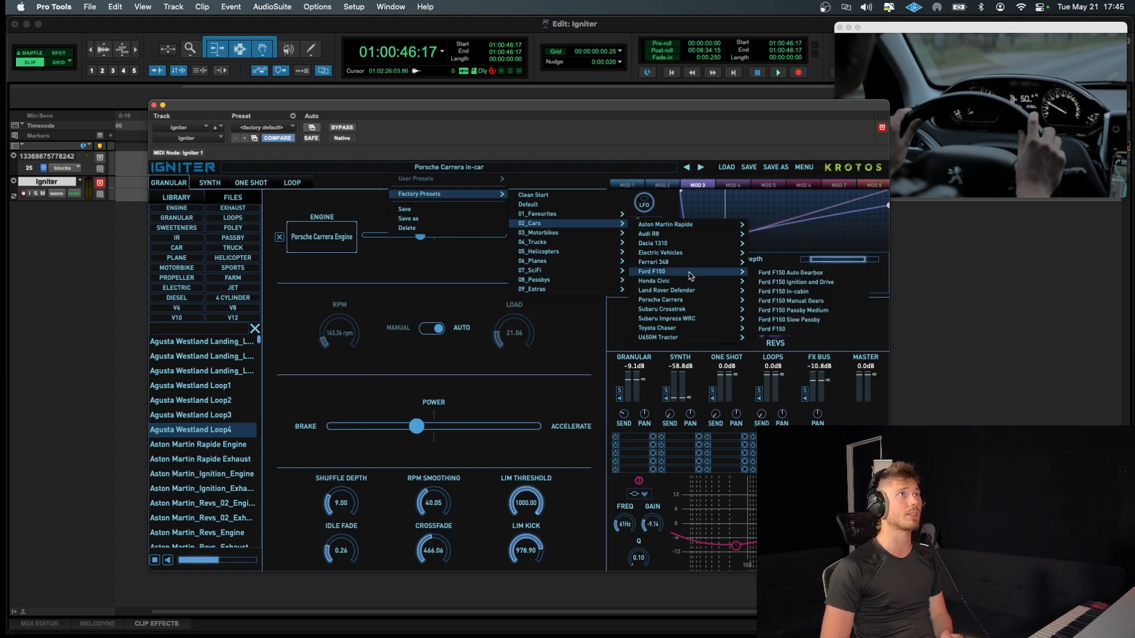
mouse_move(707, 303)
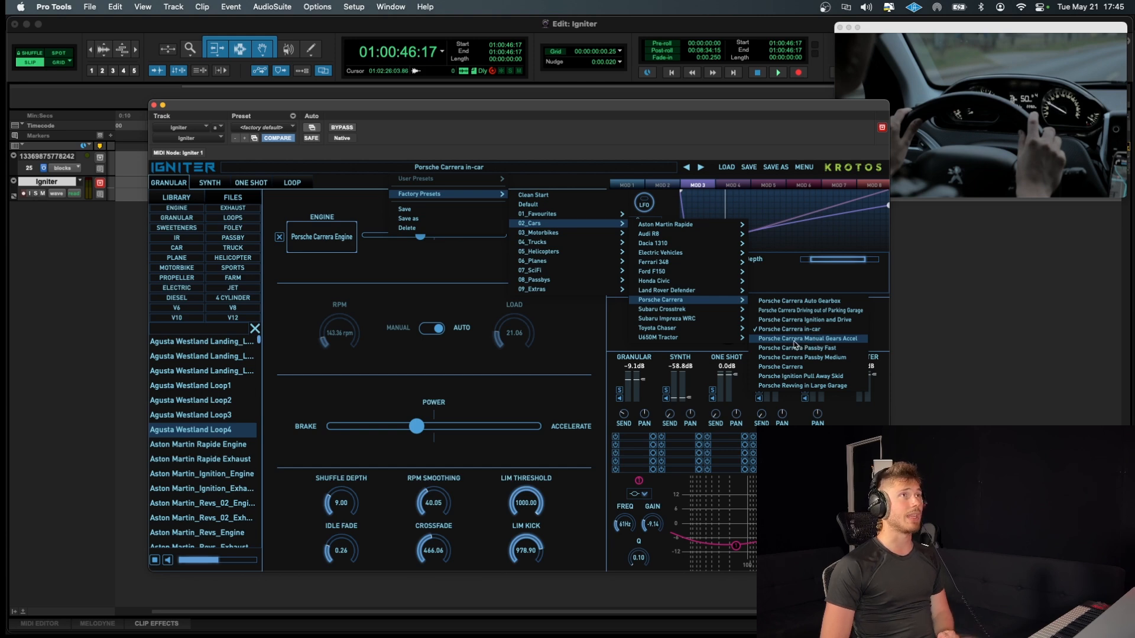
left_click(799, 333)
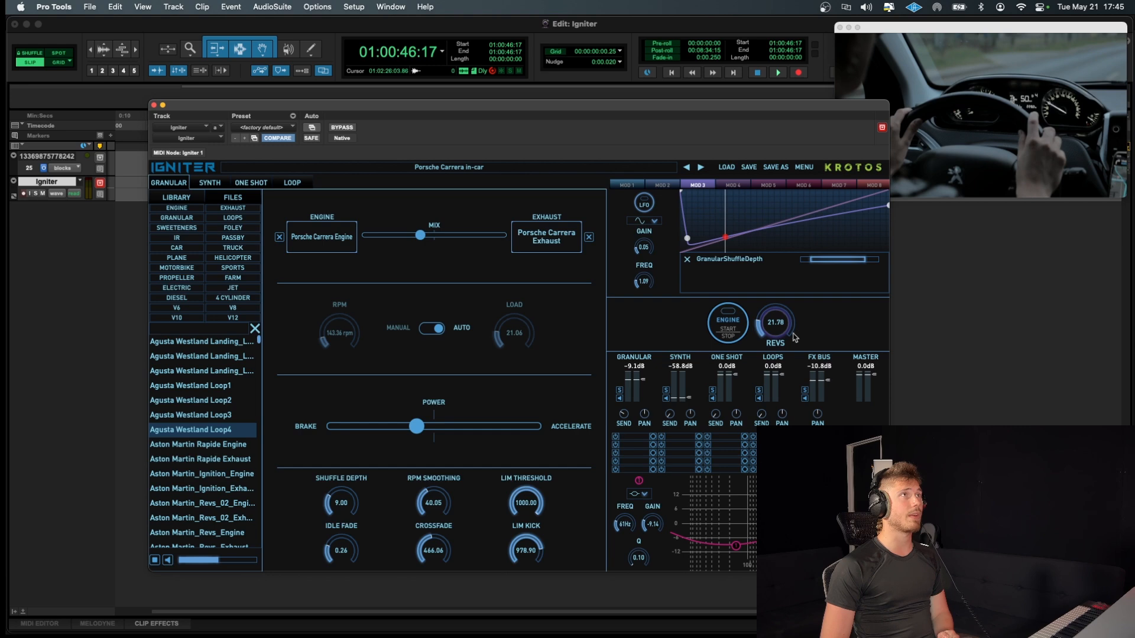
left_click(727, 325)
left_click(726, 319)
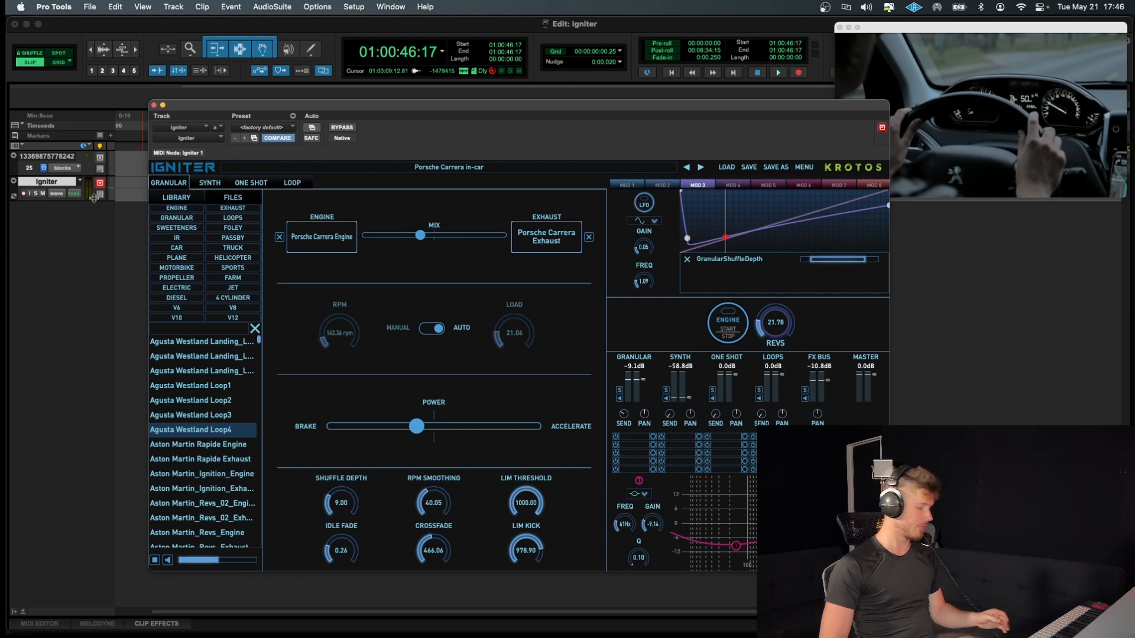
Step: Insert Avid's Channel Strip as a multichannel plug-in below Igniter on the Igniter track in the Mix window
key("super+equal")
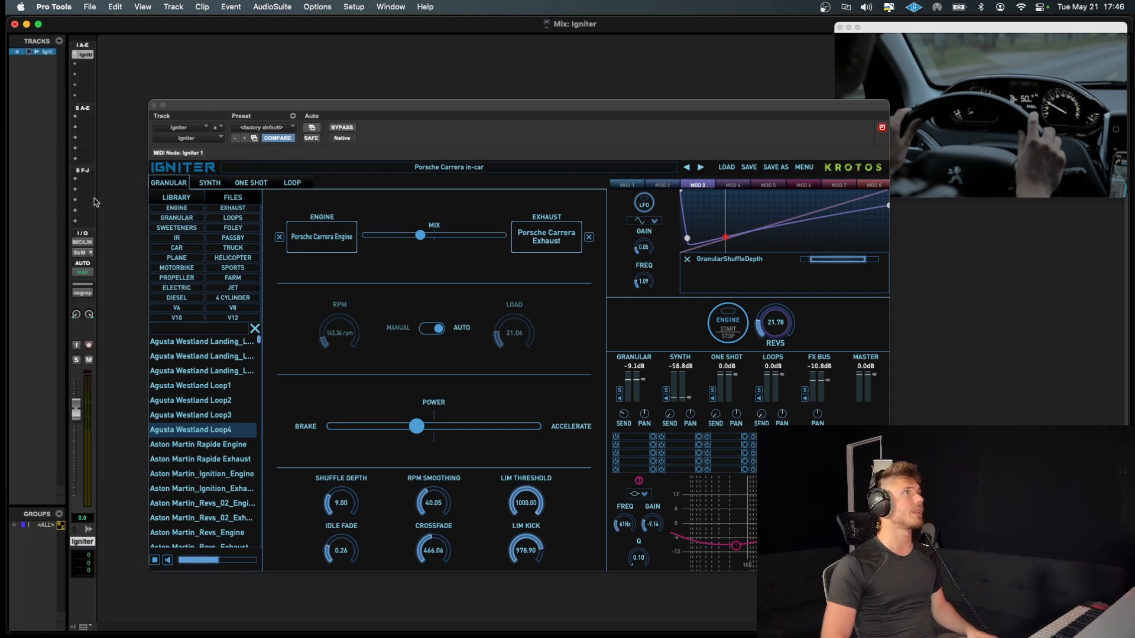
left_click(91, 67)
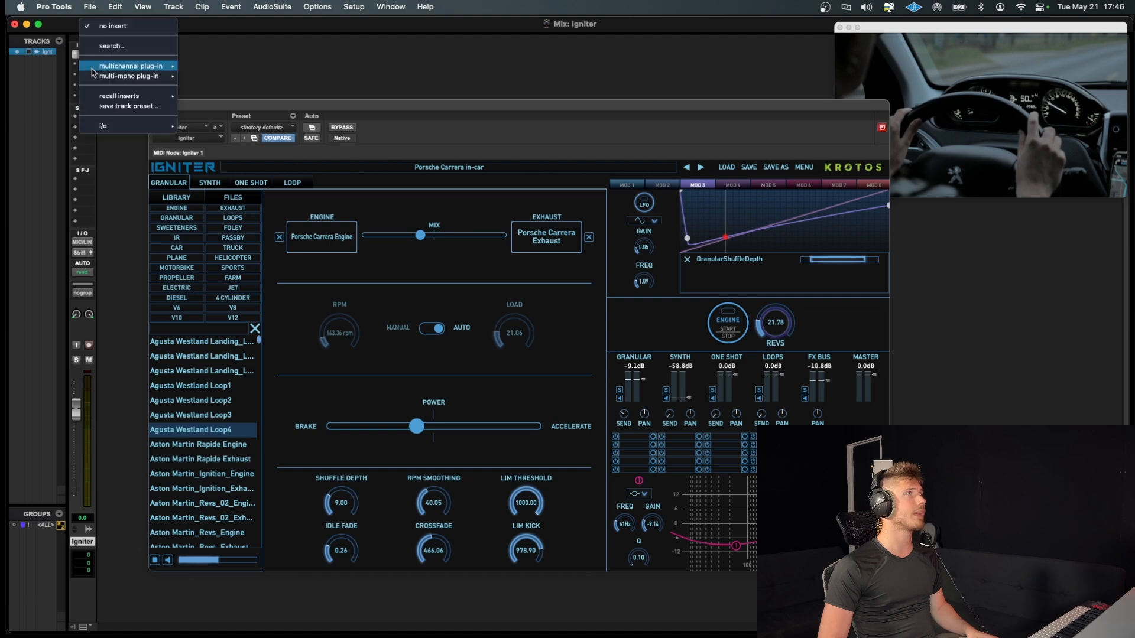
mouse_move(92, 70)
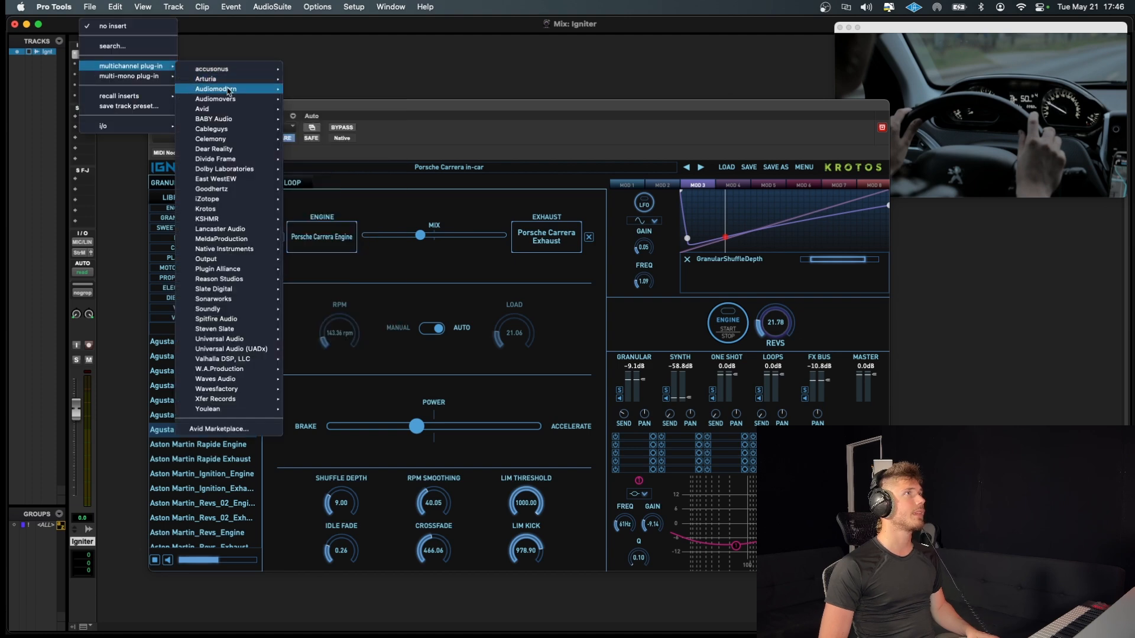
mouse_move(248, 110)
left_click(360, 122)
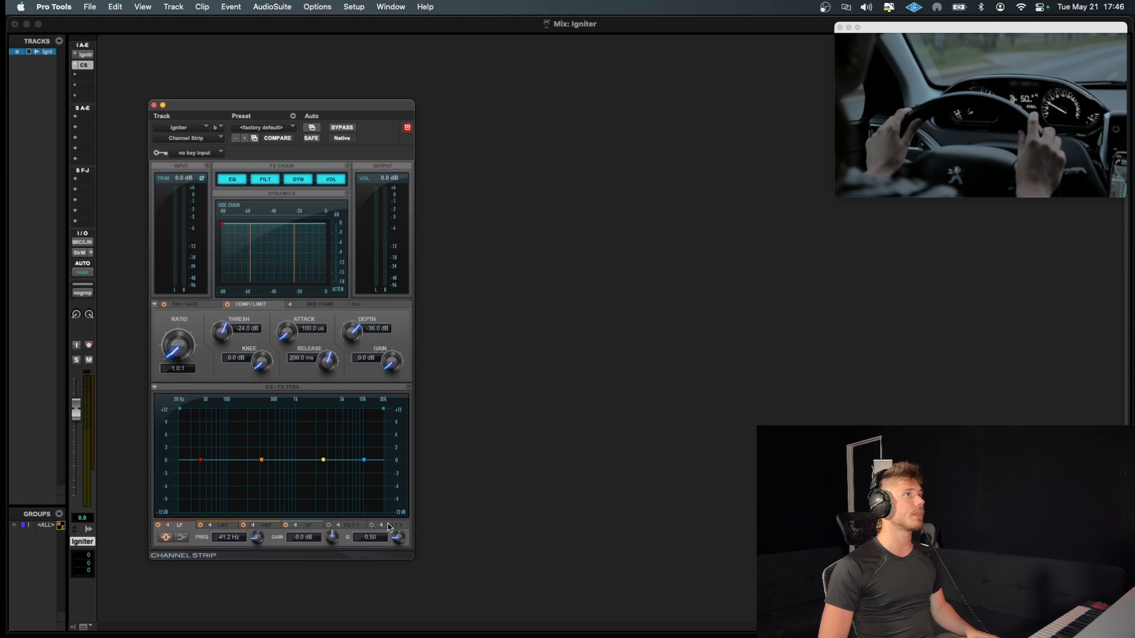
Step: Enable the Channel Strip's second filter as a low-pass and lower its frequency to about 323 Hz
left_click(390, 525)
left_click(373, 525)
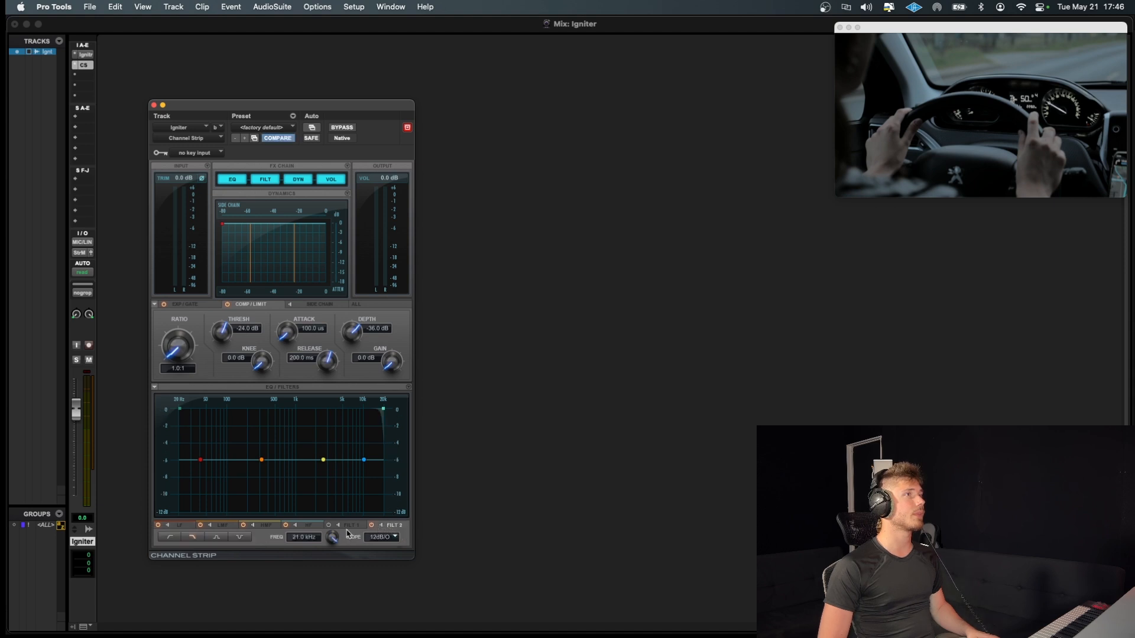
left_click_drag(332, 538, 322, 590)
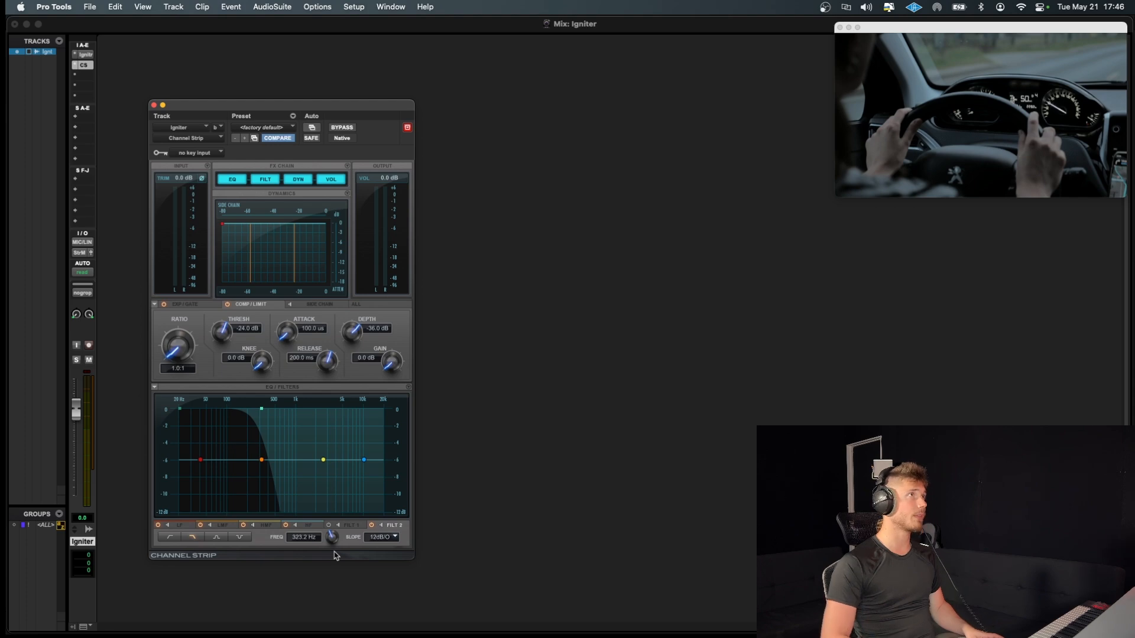
Step: With the Igniter engine running, lower the Channel Strip low-pass frequency to about 249 Hz, and stop the engine
left_click(86, 55)
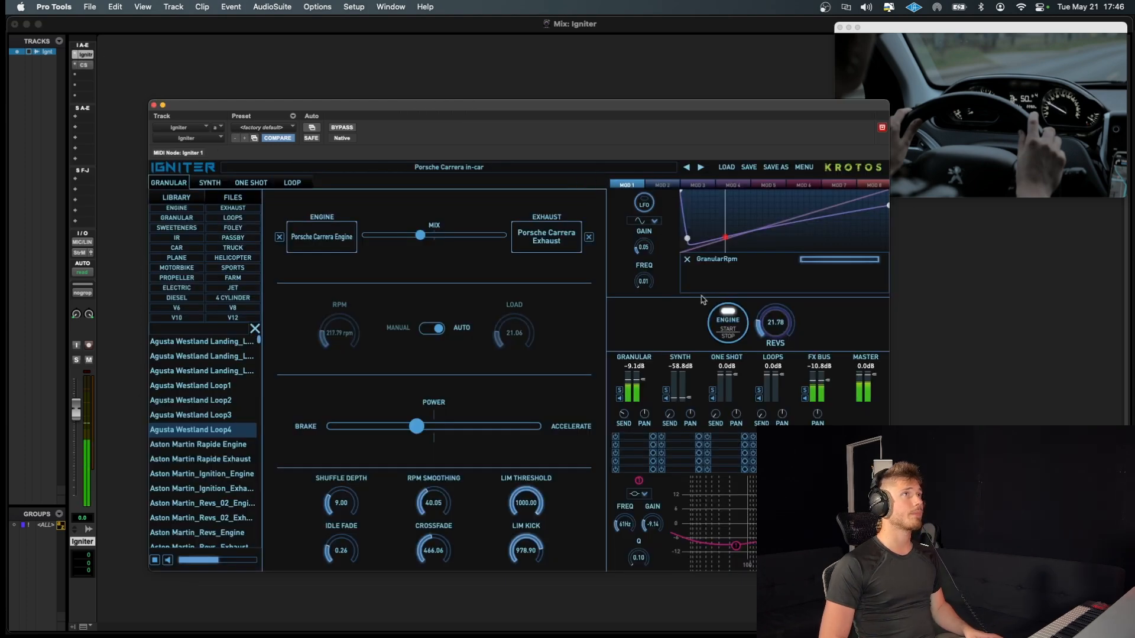
left_click(477, 75)
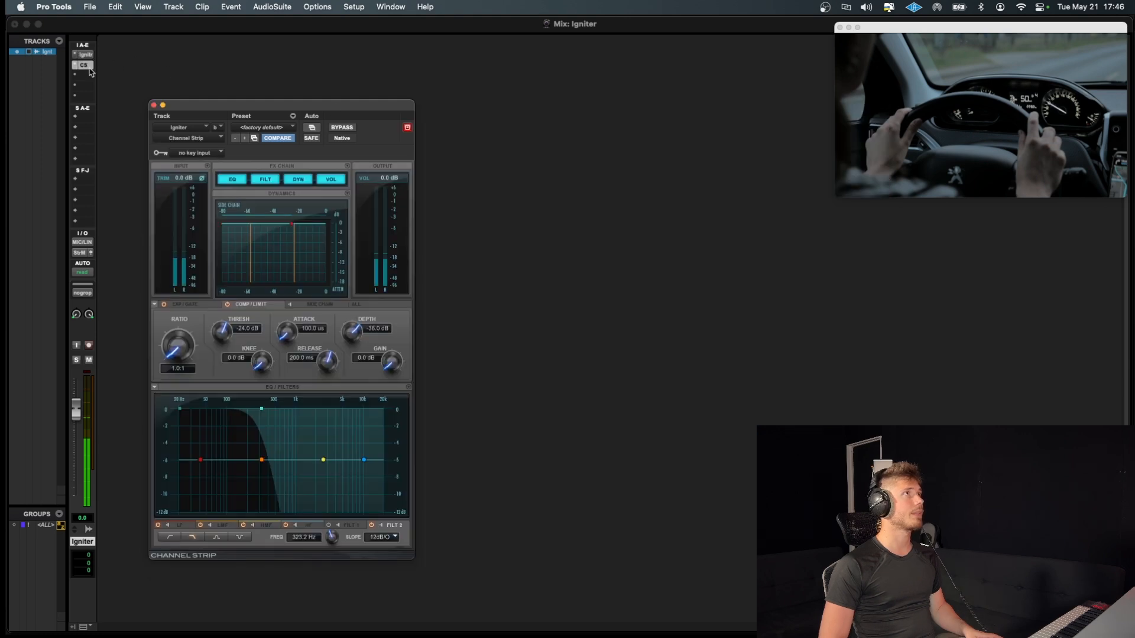
left_click(88, 67)
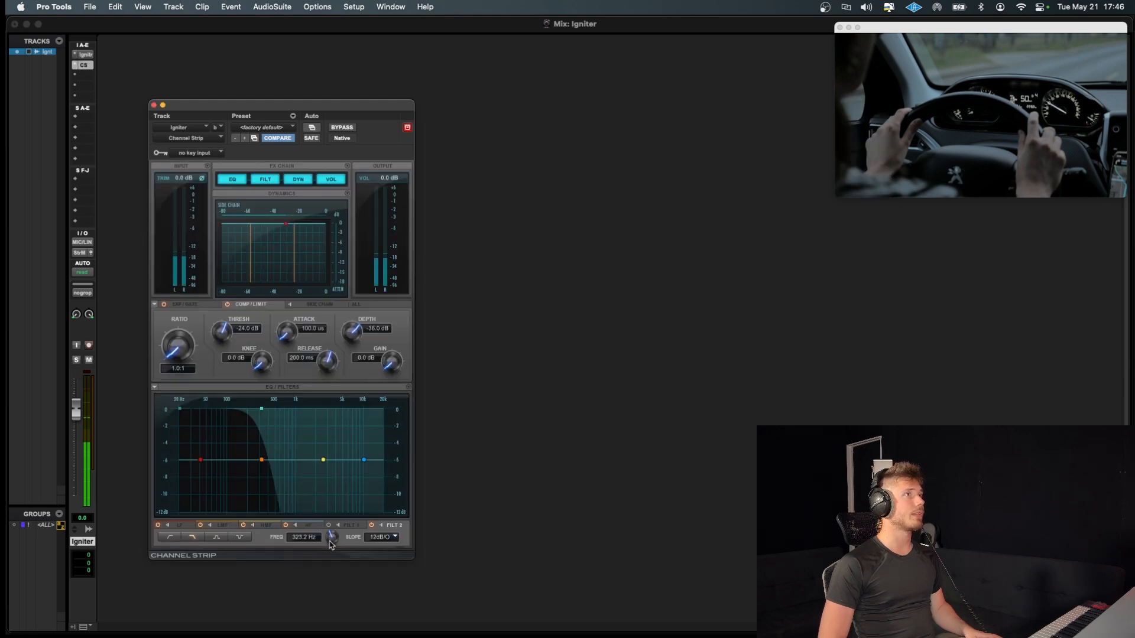
left_click_drag(330, 544, 325, 552)
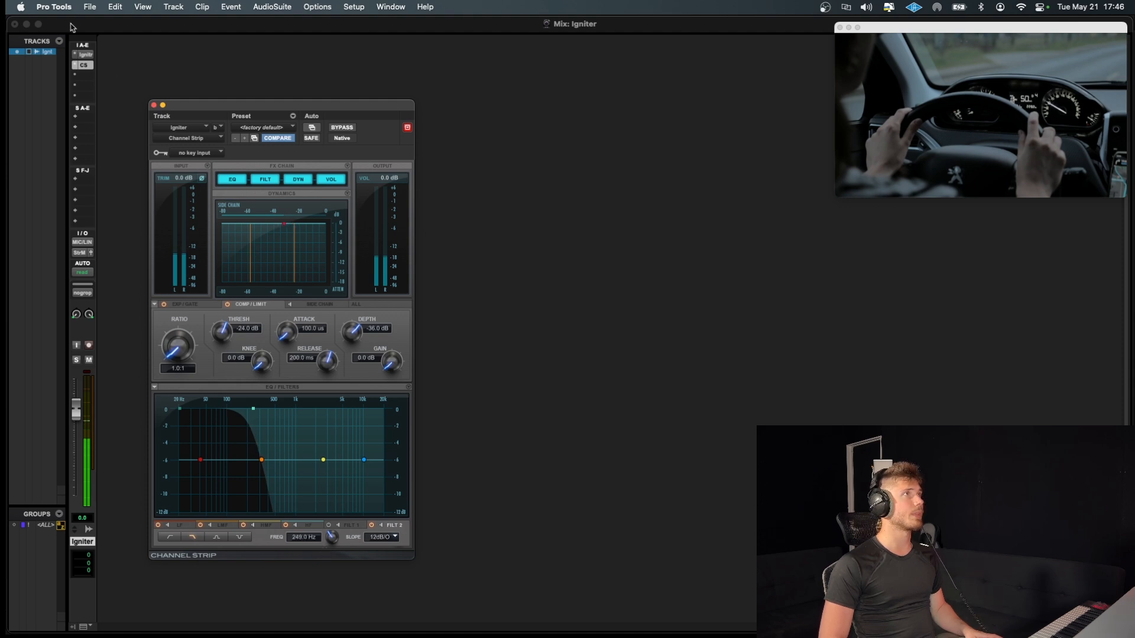
left_click(87, 56)
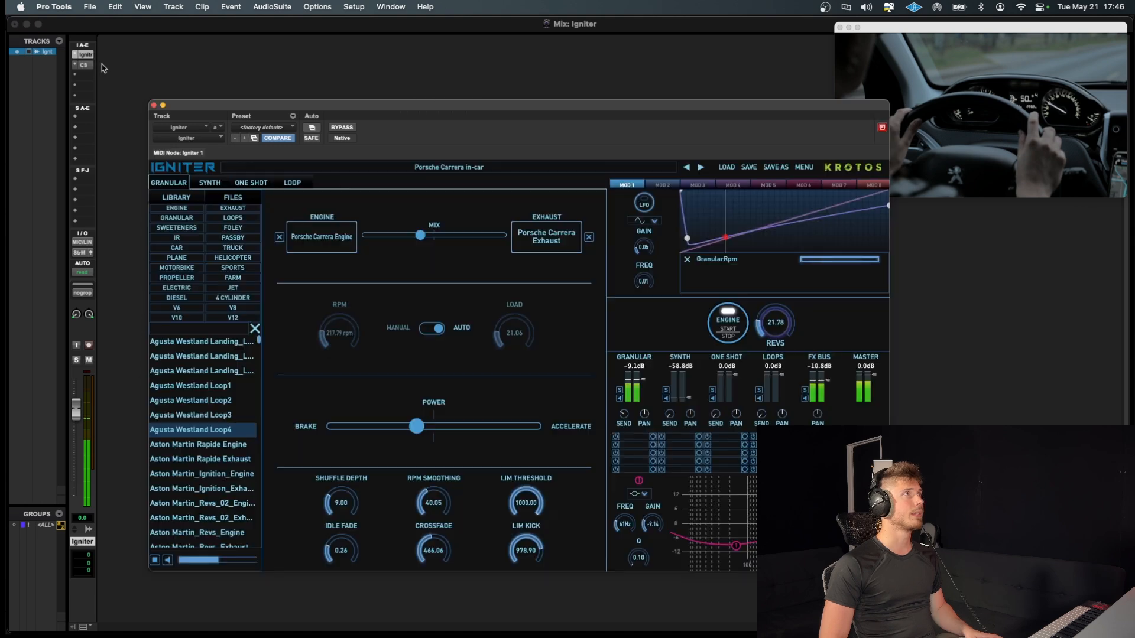
left_click(729, 330)
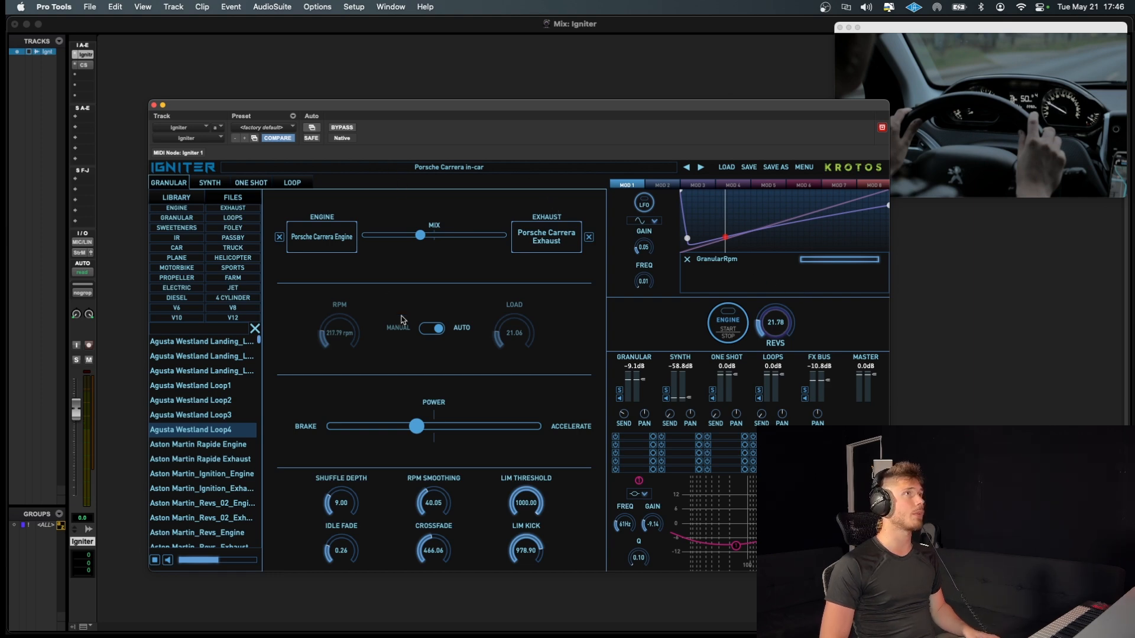
Step: Switch Igniter's RPM and load control to Manual, and remove StartStop and MasterRPM from its automated controls
left_click(432, 329)
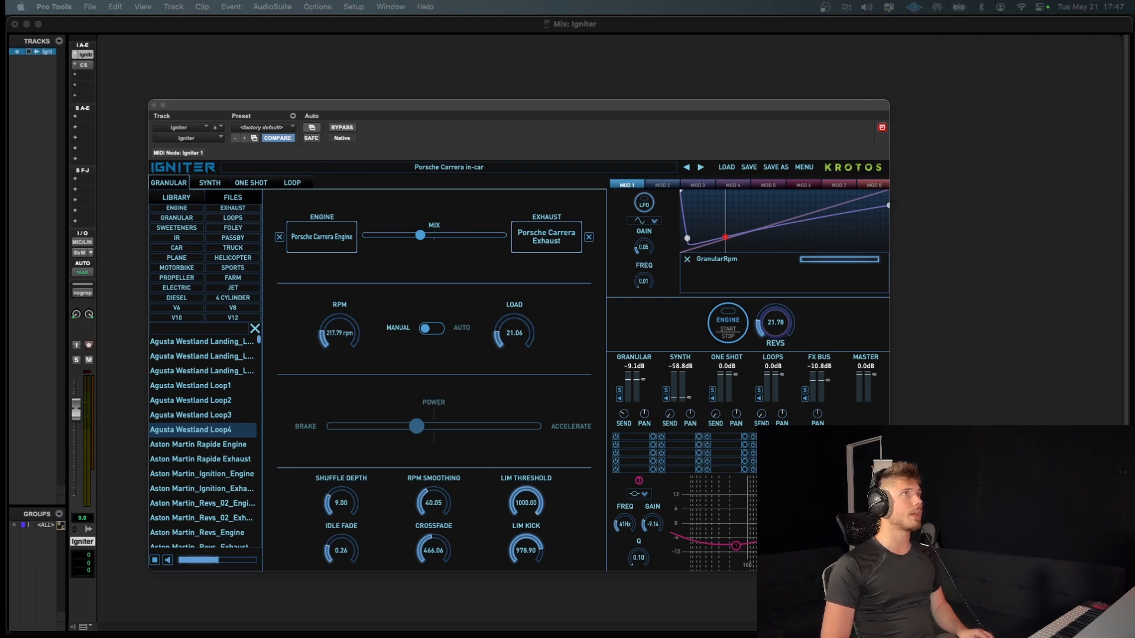
left_click_drag(456, 1, 457, 270)
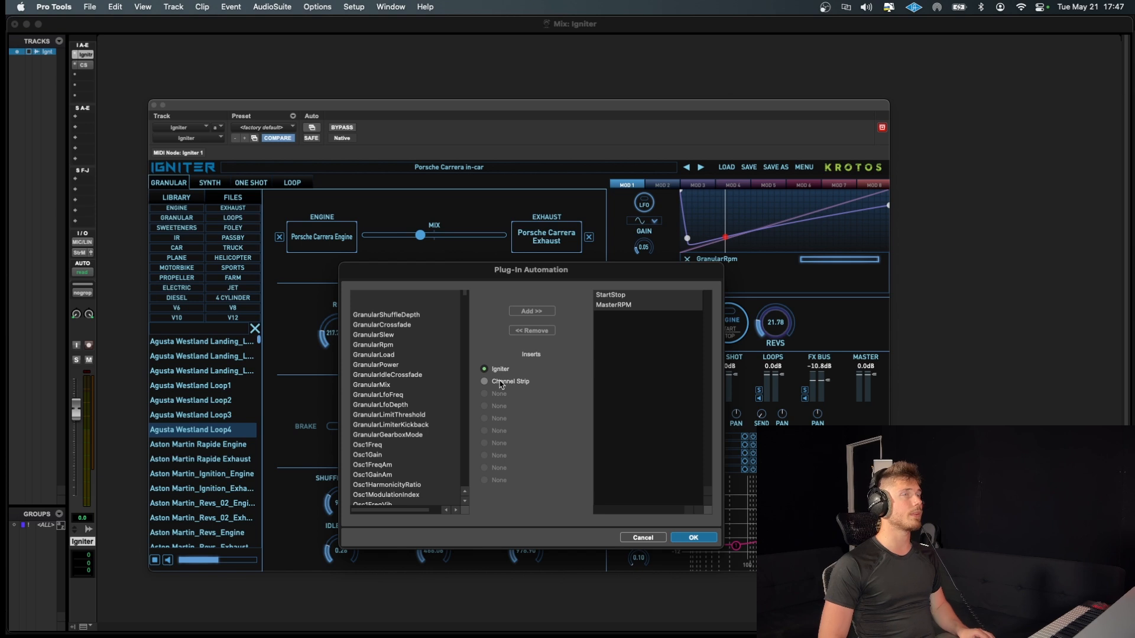
left_click(613, 296)
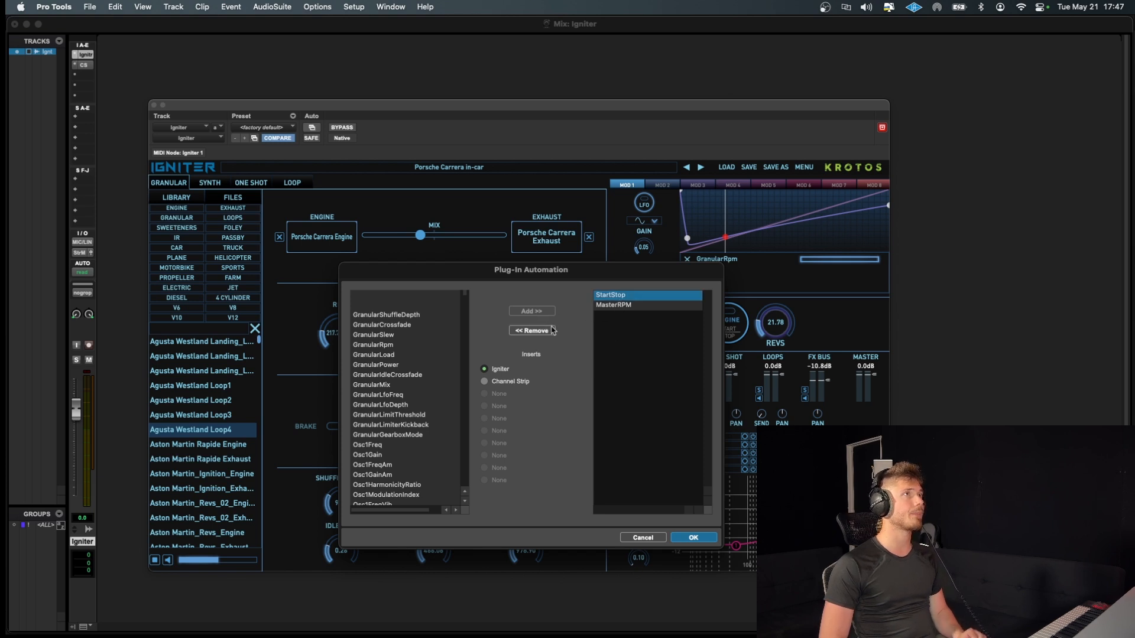
left_click(532, 331)
left_click(636, 295)
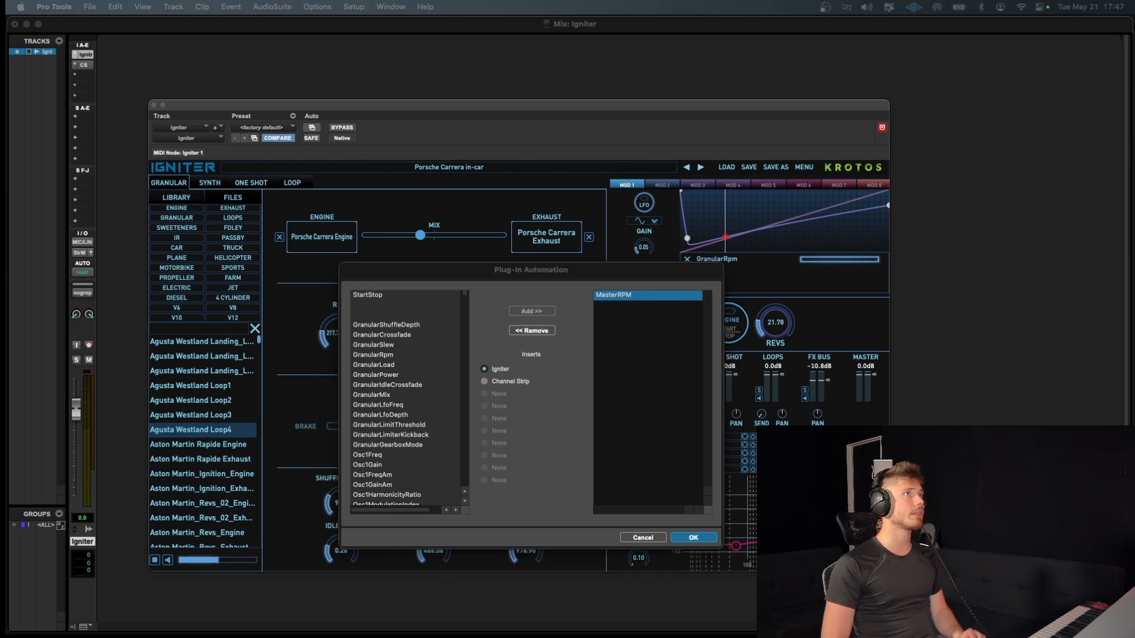
left_click(531, 330)
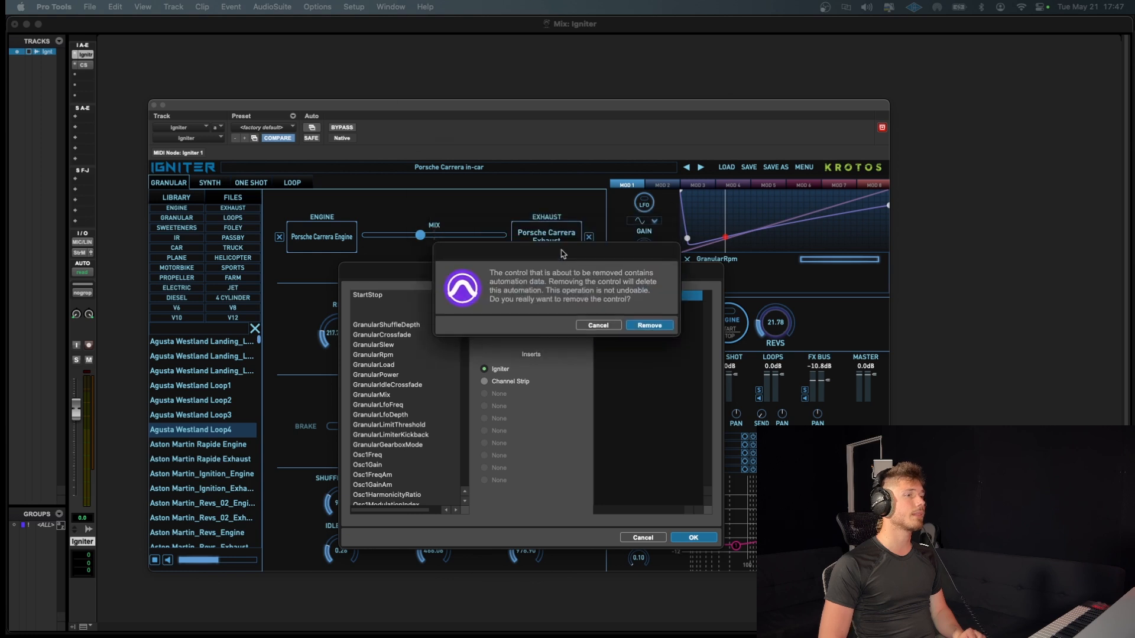
left_click(649, 369)
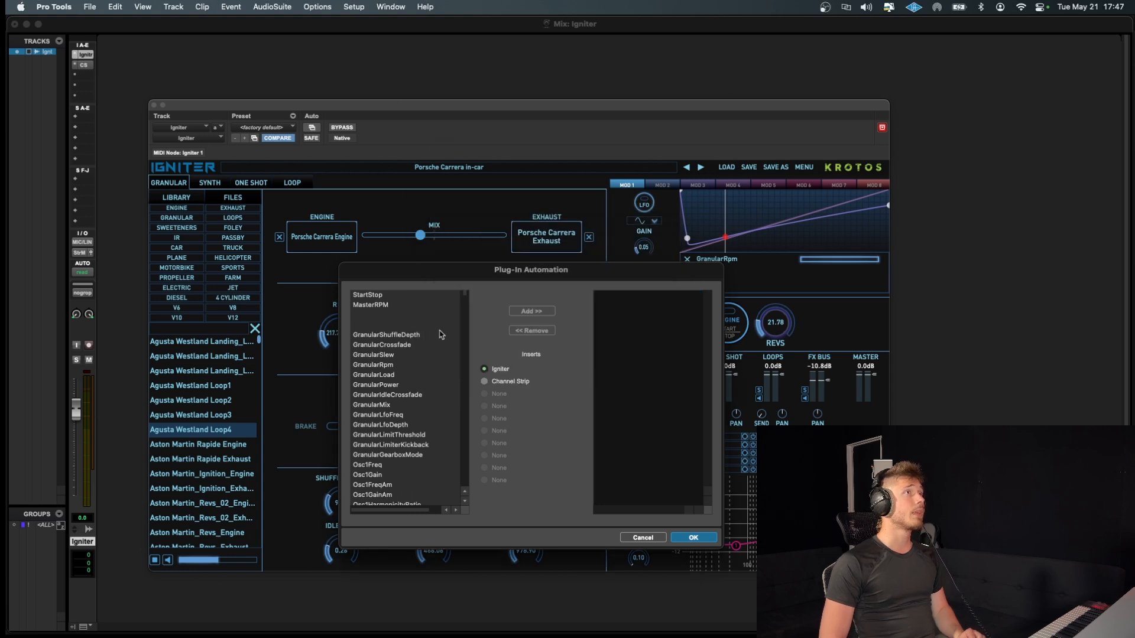
Step: Add StartStop and MasterRPM to Igniter's automated controls and confirm the plug-in automation settings
left_click(393, 306)
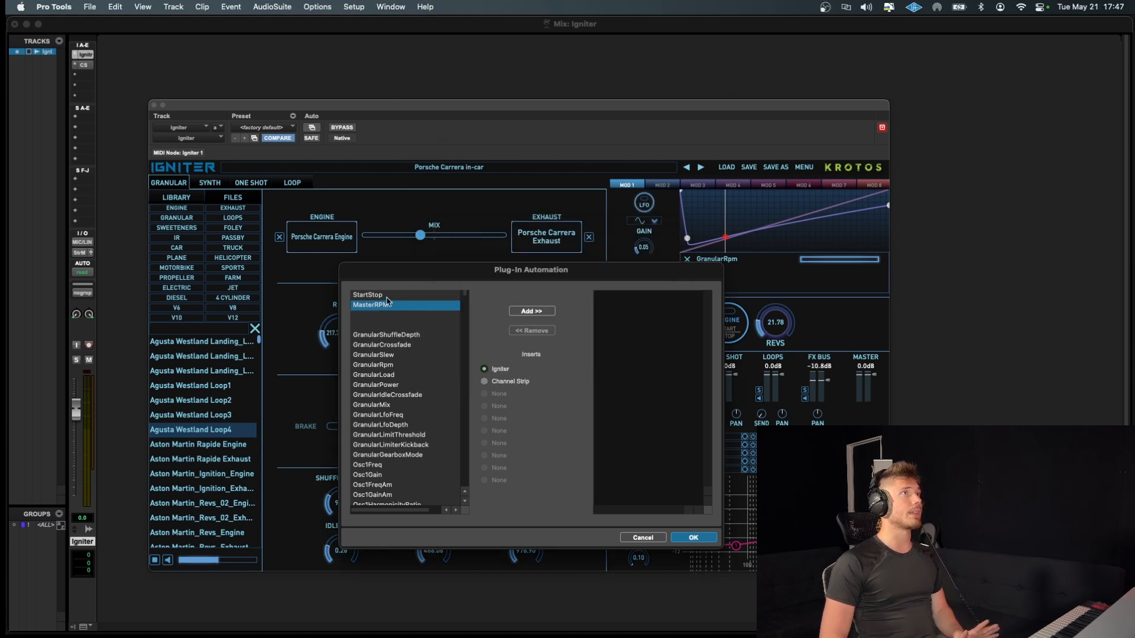
left_click(389, 295)
left_click(531, 311)
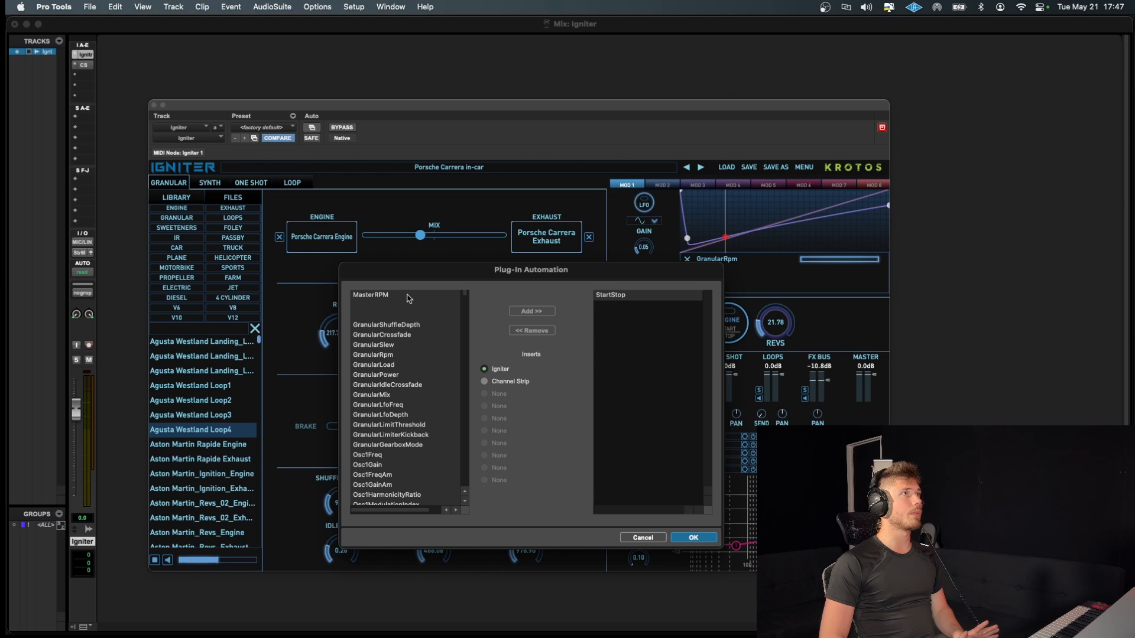
left_click(370, 295)
left_click(532, 312)
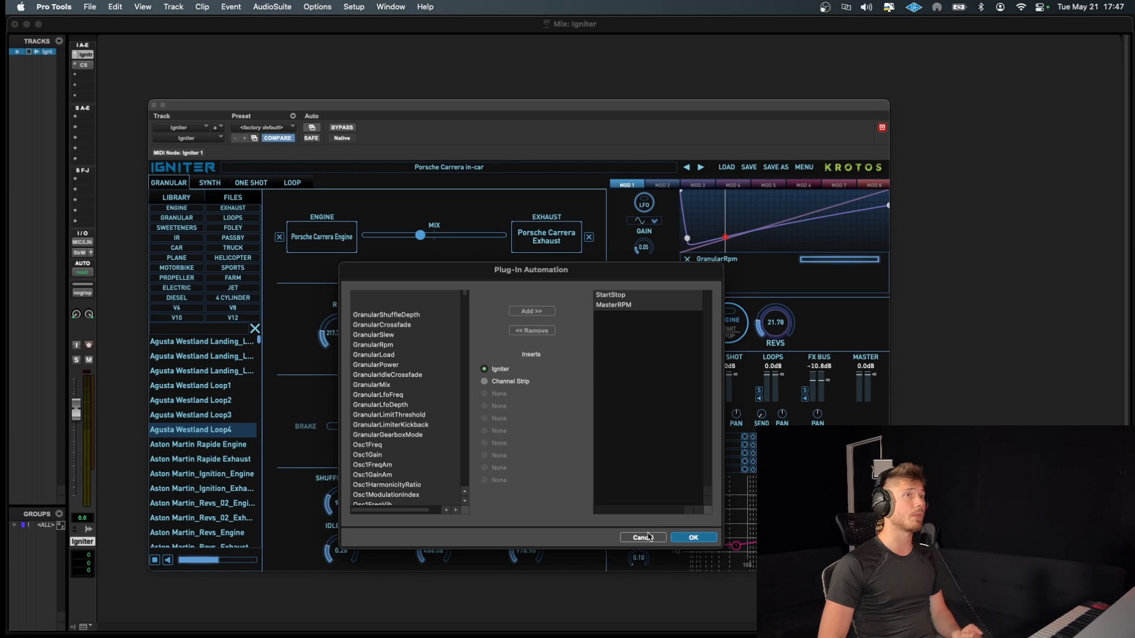
left_click(693, 537)
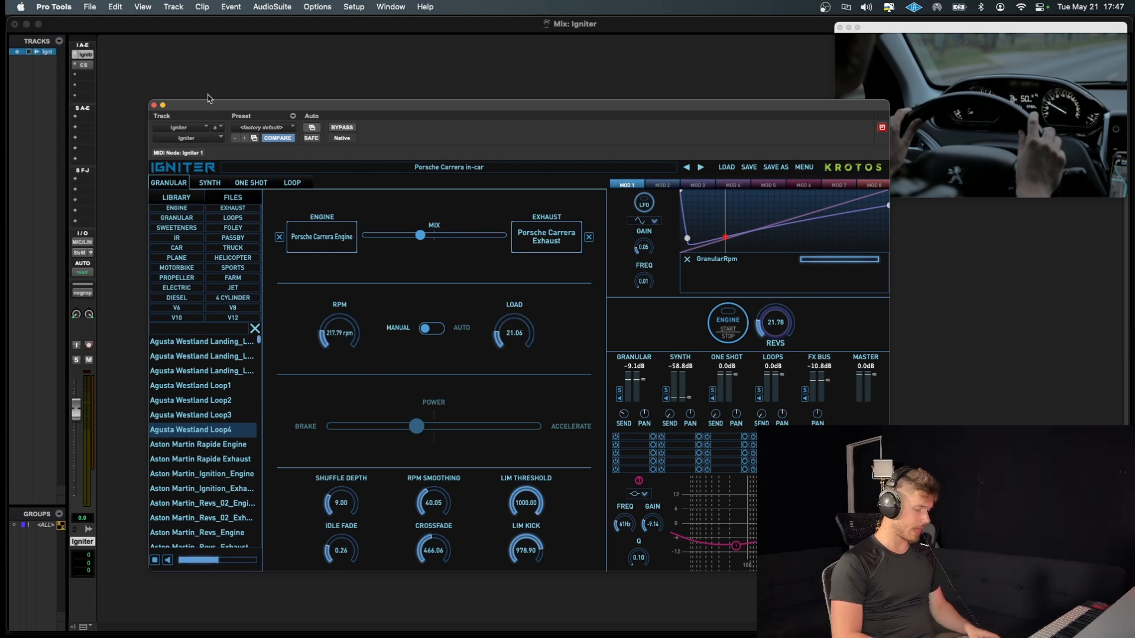
Step: Close the Igniter plug-in and play the video from the start of its clip in the Edit window
key("super+equal")
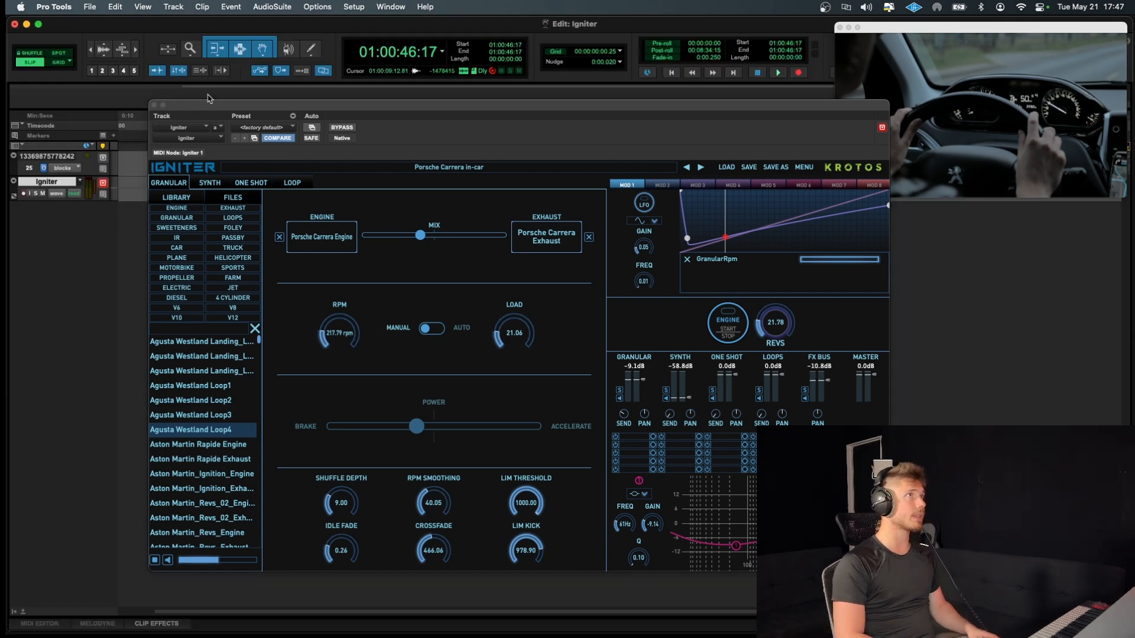
left_click(153, 105)
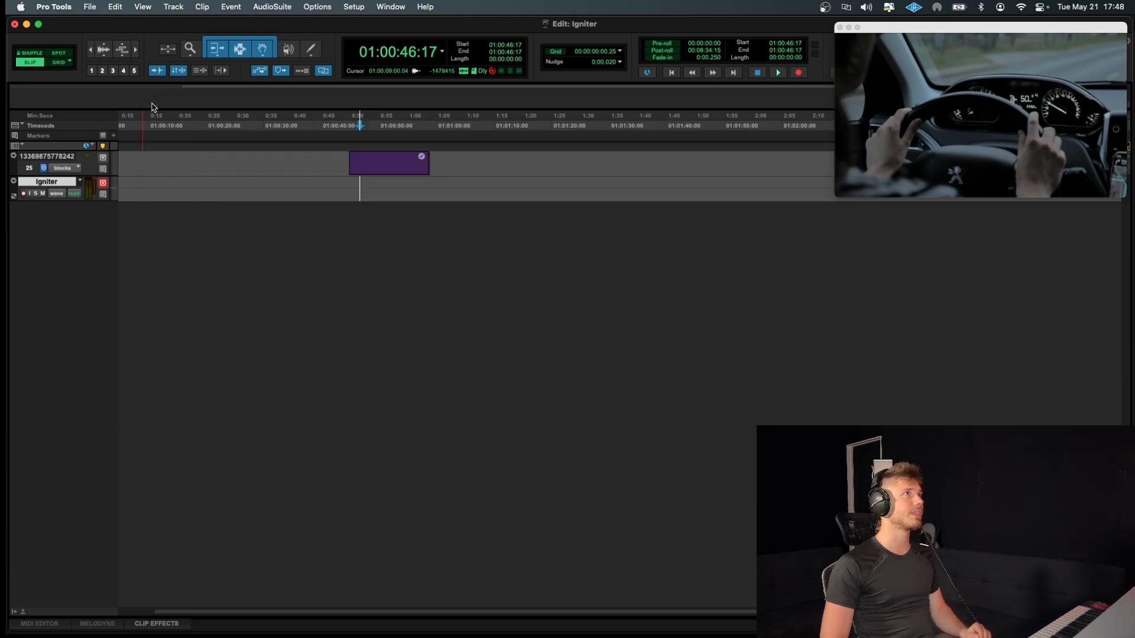
left_click(354, 182)
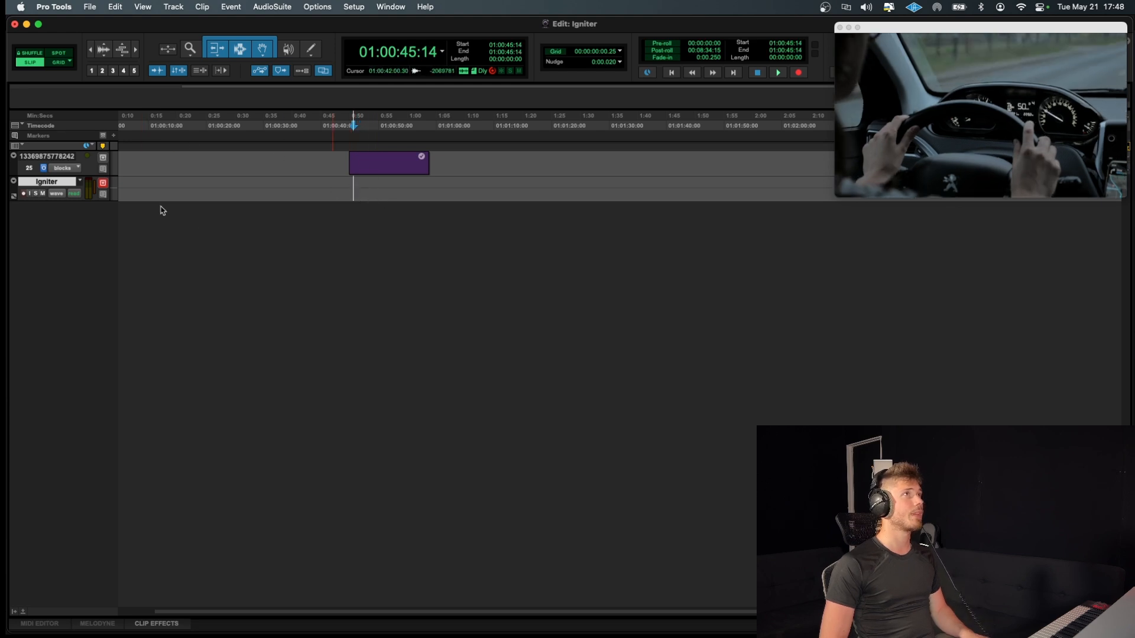
left_click(351, 185)
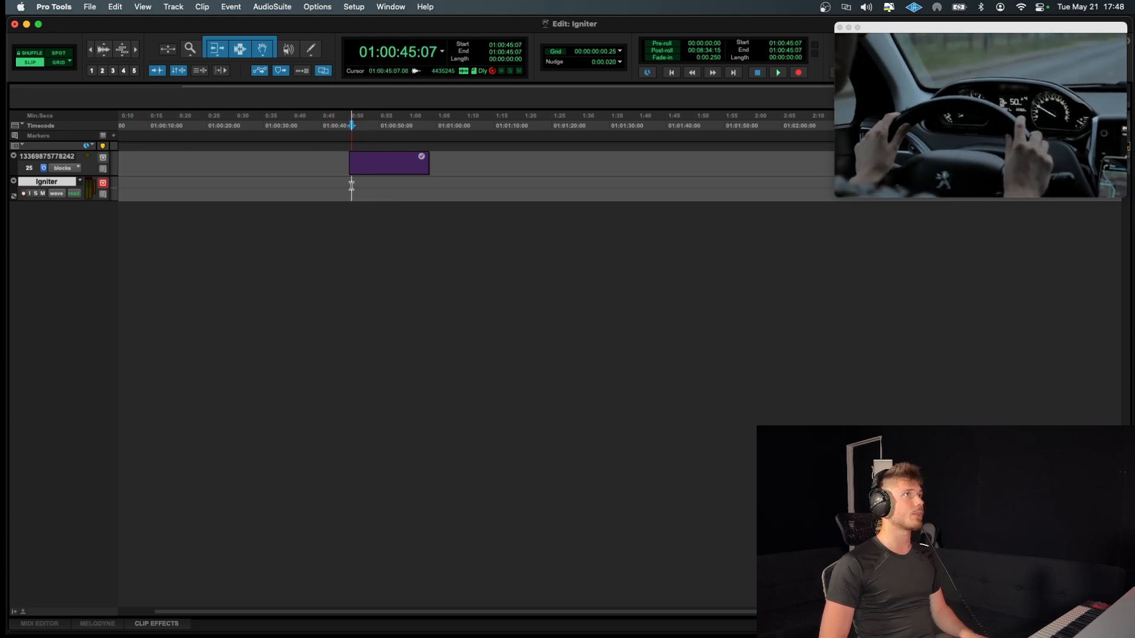
key("space")
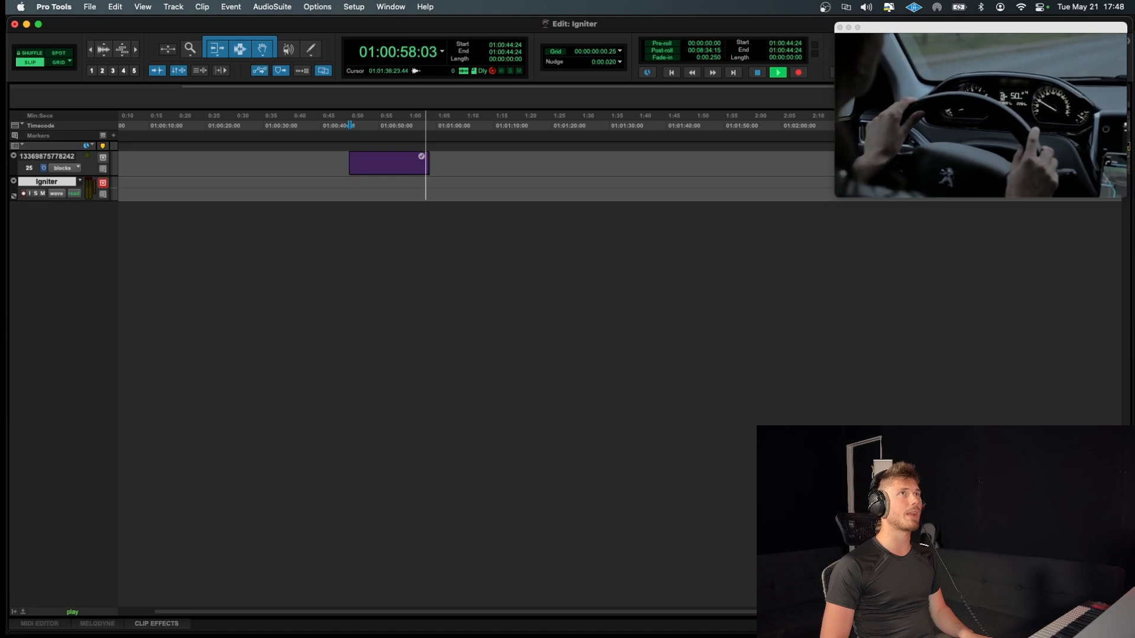
key("space")
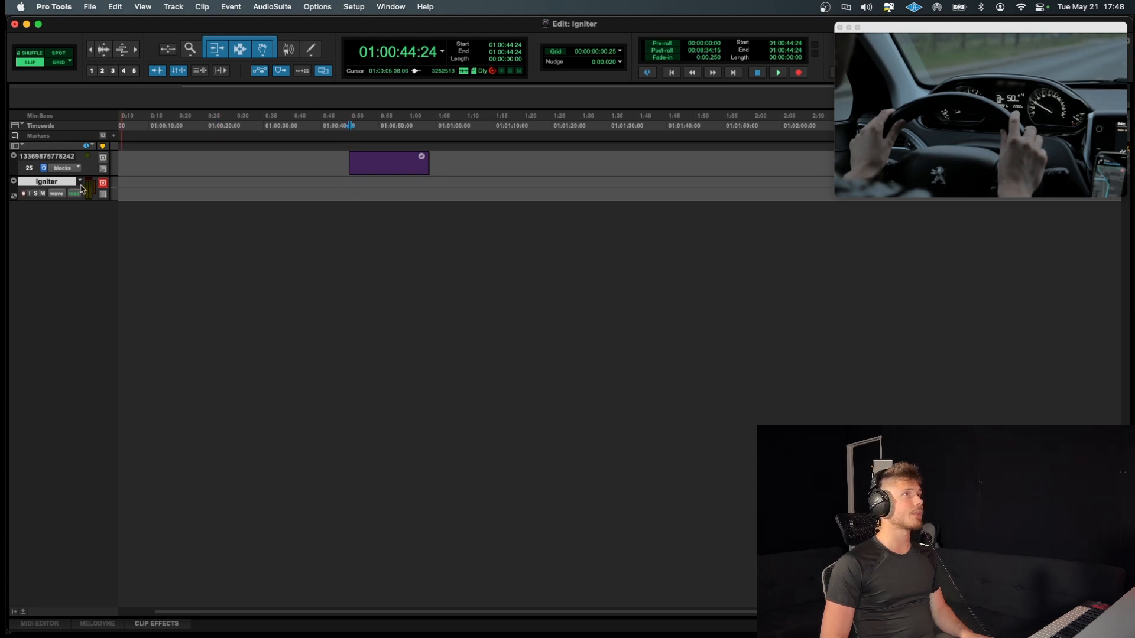
Step: Show the Igniter track's StartStop and MasterRPM automation lanes, and delete the existing MasterRPM breakpoints
left_click(14, 197)
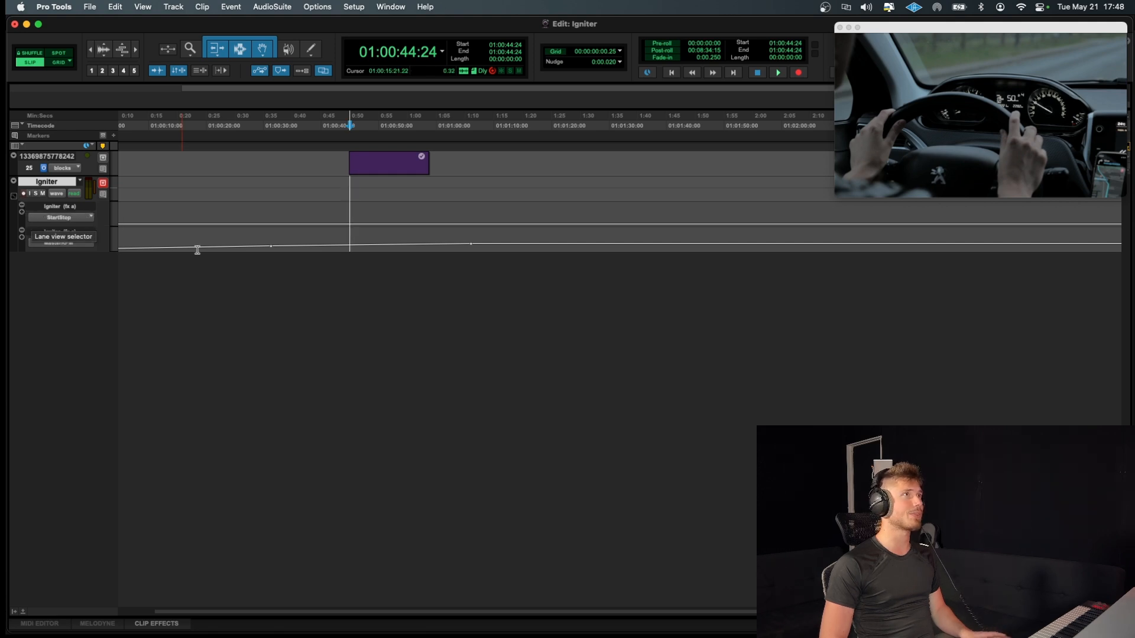
left_click_drag(489, 244, 236, 254)
key("Delete")
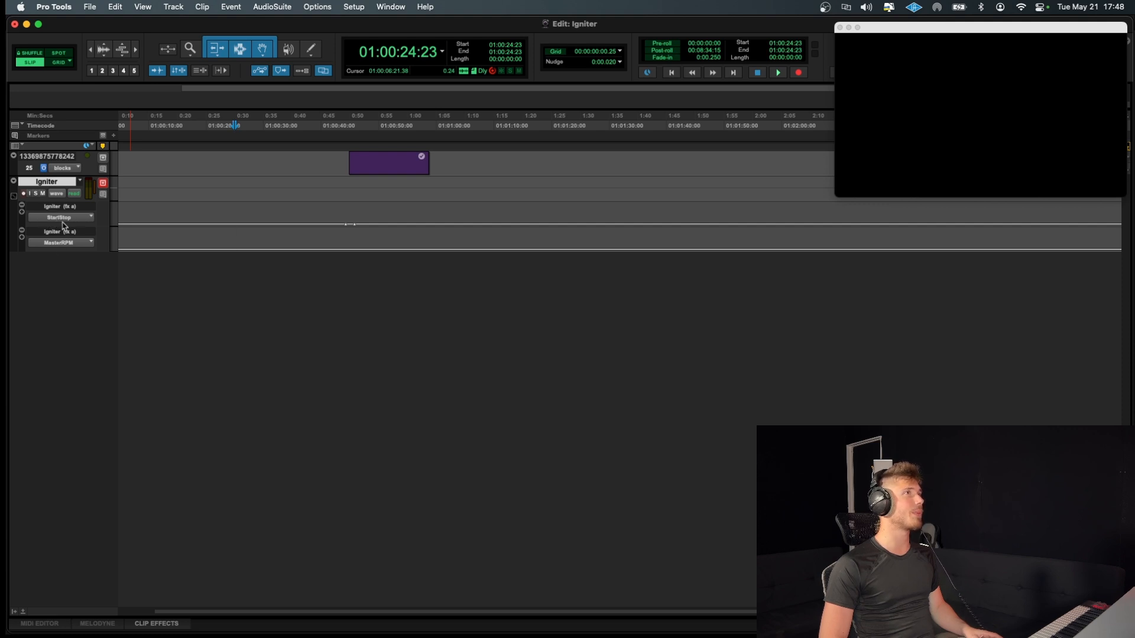
left_click(81, 222)
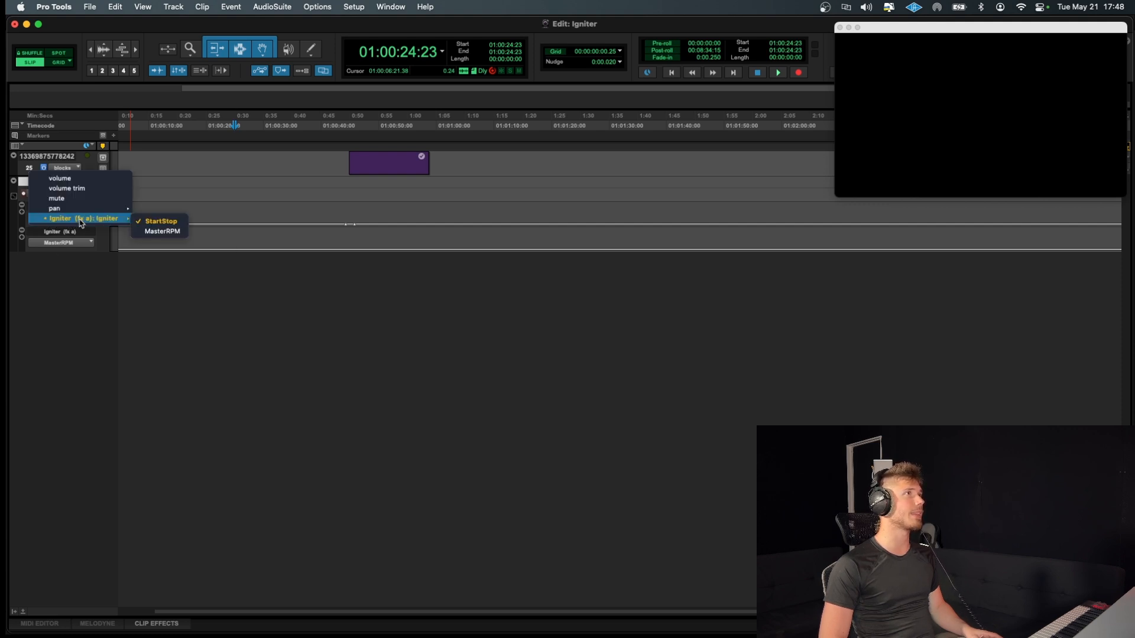
left_click(63, 256)
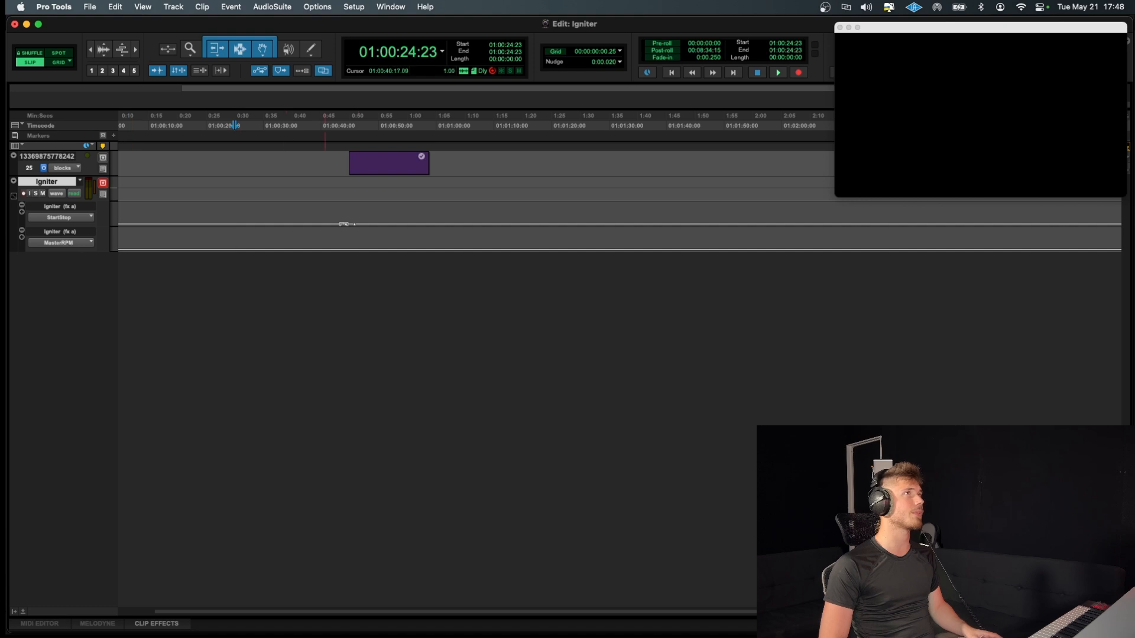
Step: Shape the StartStop automation to 1.00 across the video clip and 0.00 outside it, and check the engine inside and before the clip
left_click(433, 225, "super")
left_click(449, 226, "super")
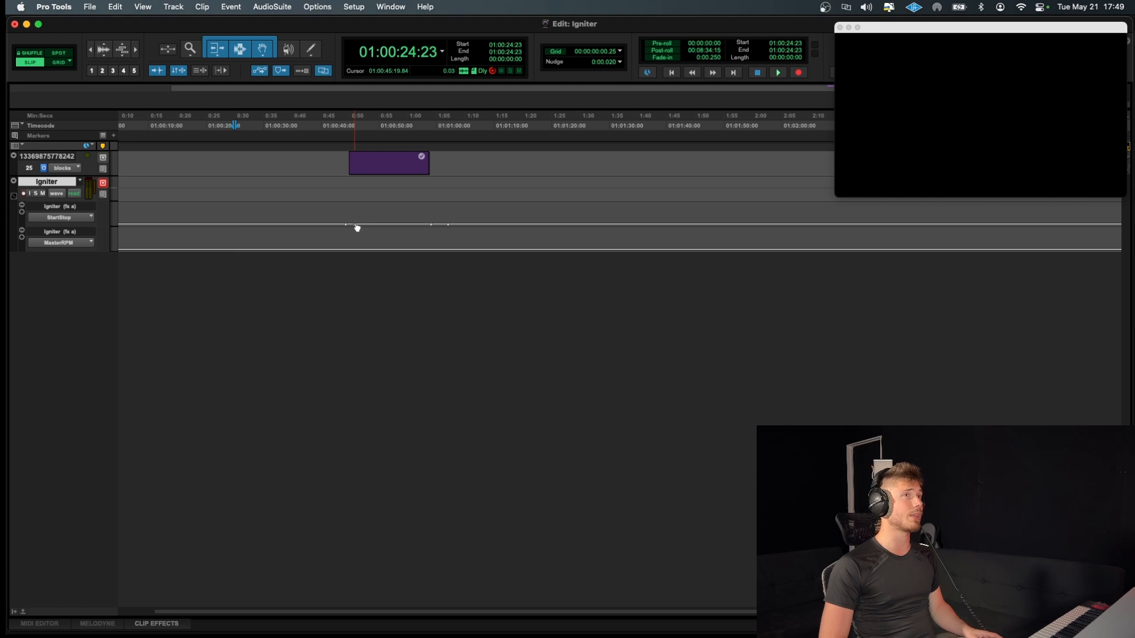
mouse_move(357, 226)
left_mouse_down()
mouse_move(355, 196)
mouse_move(350, 228)
left_mouse_up()
left_click_drag(432, 225, 428, 203)
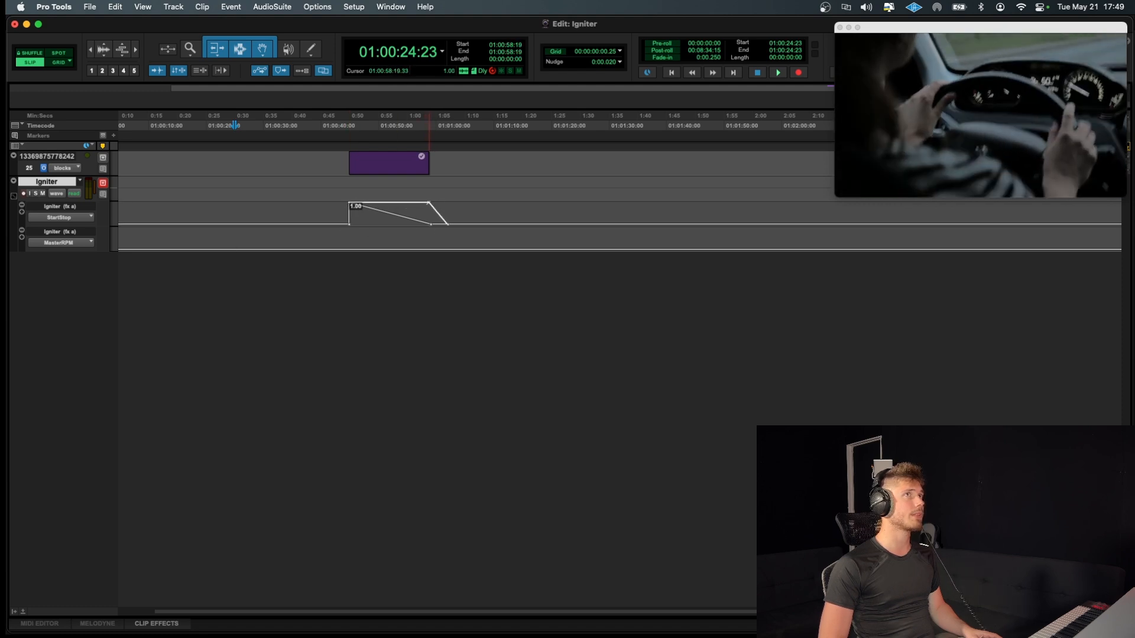
left_click_drag(448, 225, 430, 224)
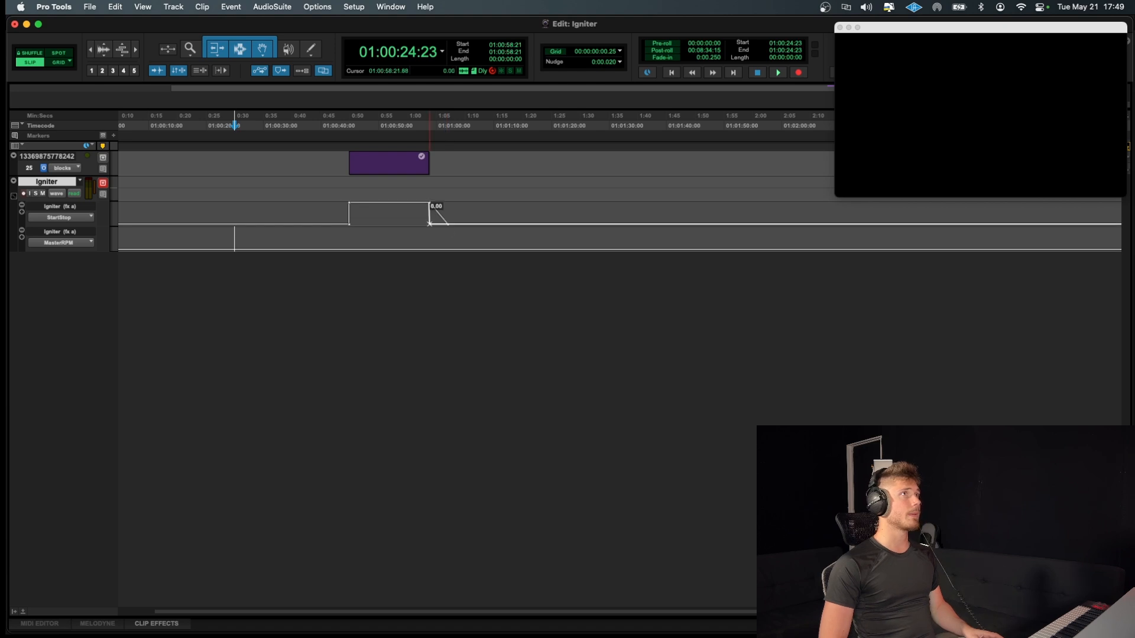
left_click(376, 138)
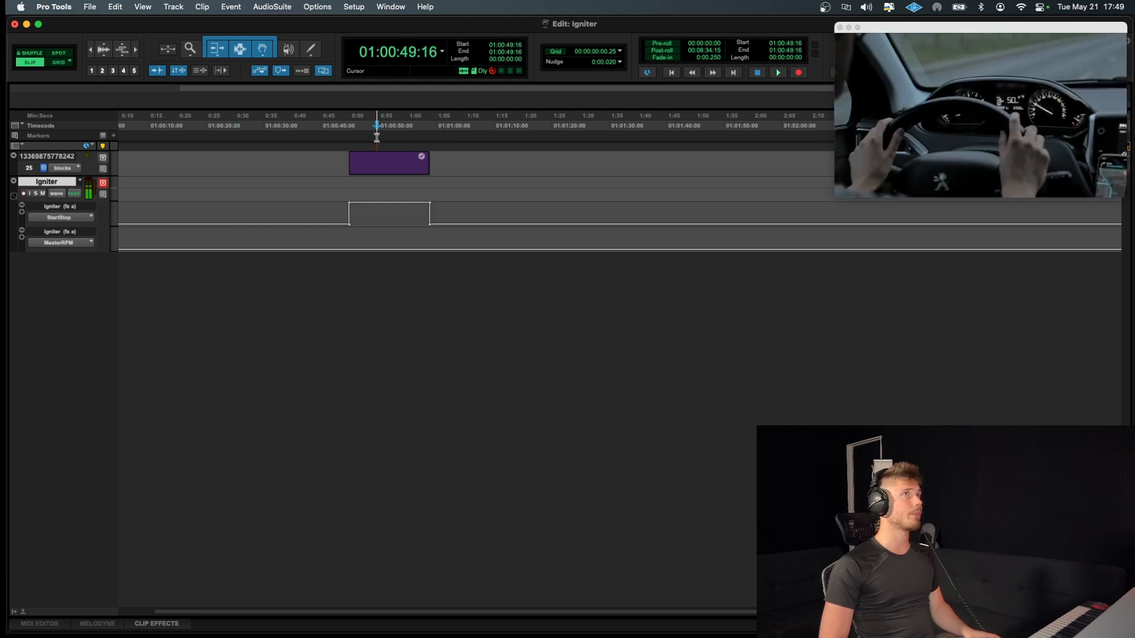
left_click(320, 136)
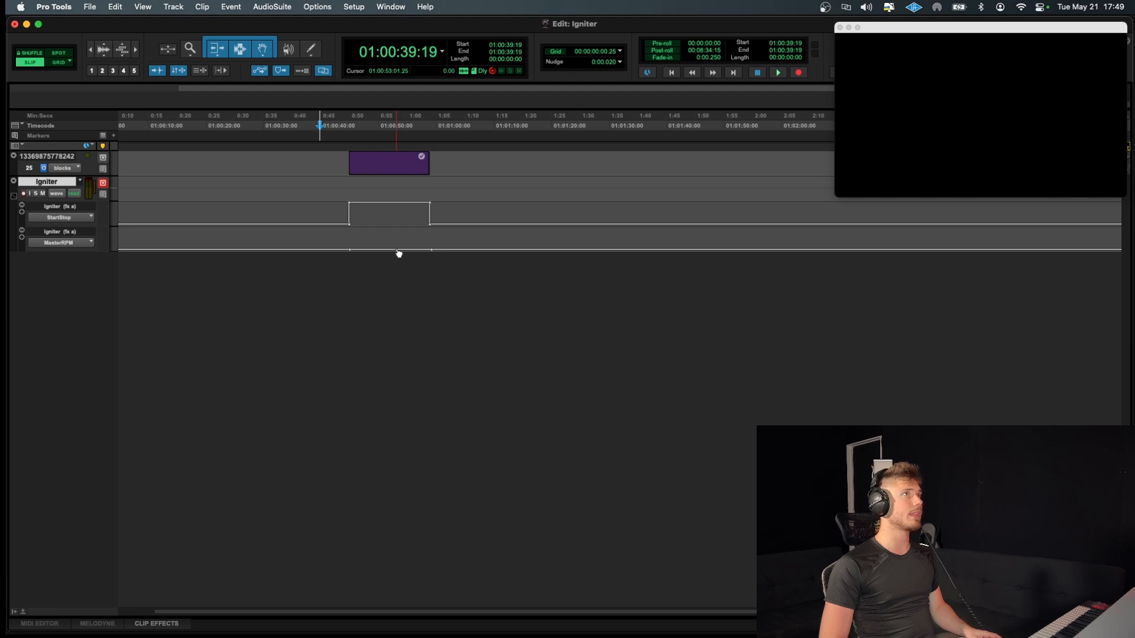
Step: Shape the MasterRPM automation with a raised breakpoint at the clip's start, a peak near mid-clip, and about 0.19 at its end
left_click_drag(392, 249, 392, 244)
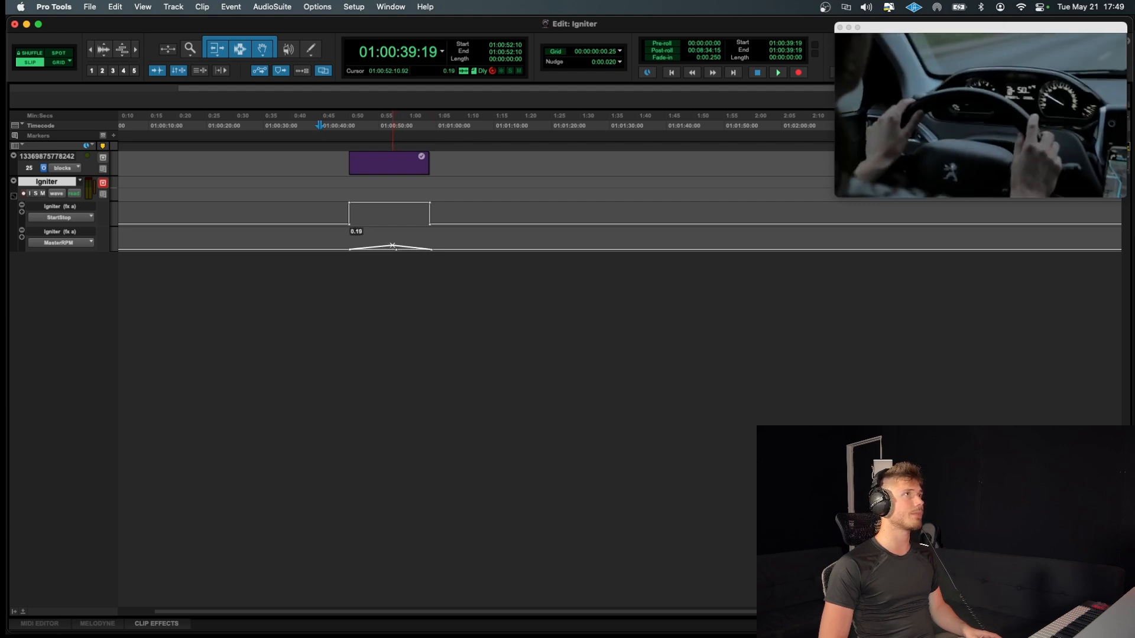
left_click_drag(351, 251, 392, 243)
left_click(393, 244)
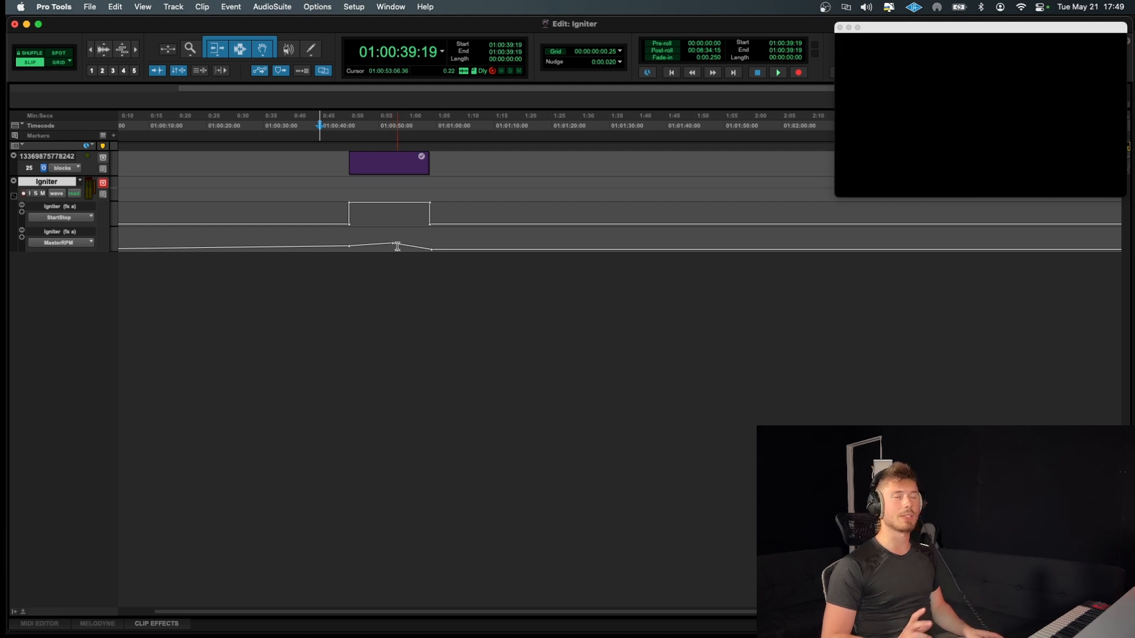
left_click(391, 244)
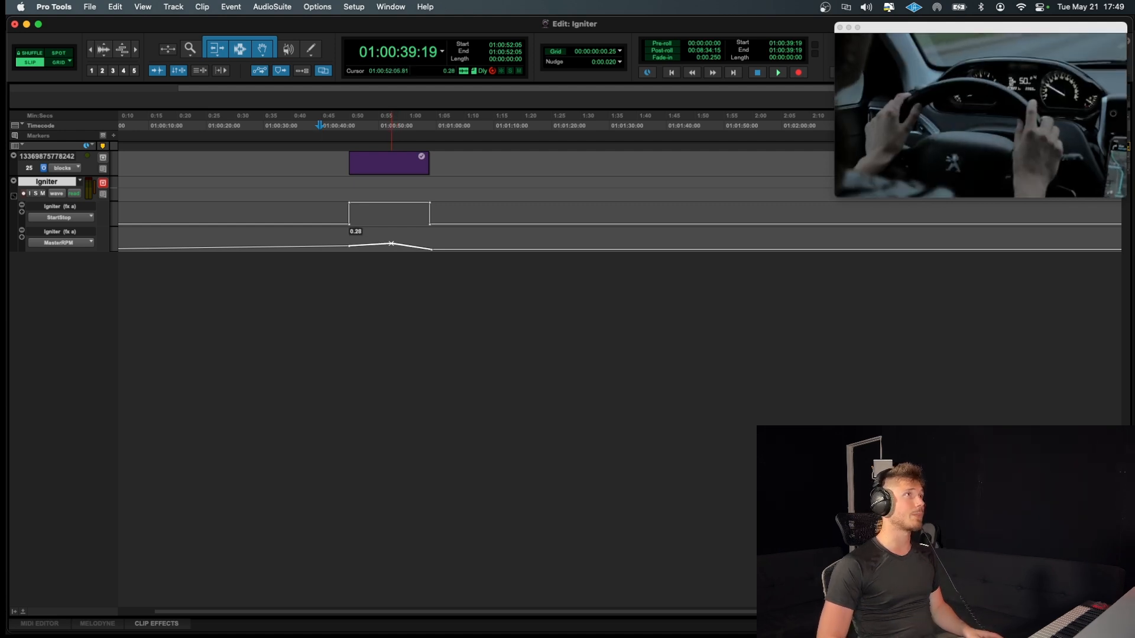
left_click_drag(390, 245, 431, 246)
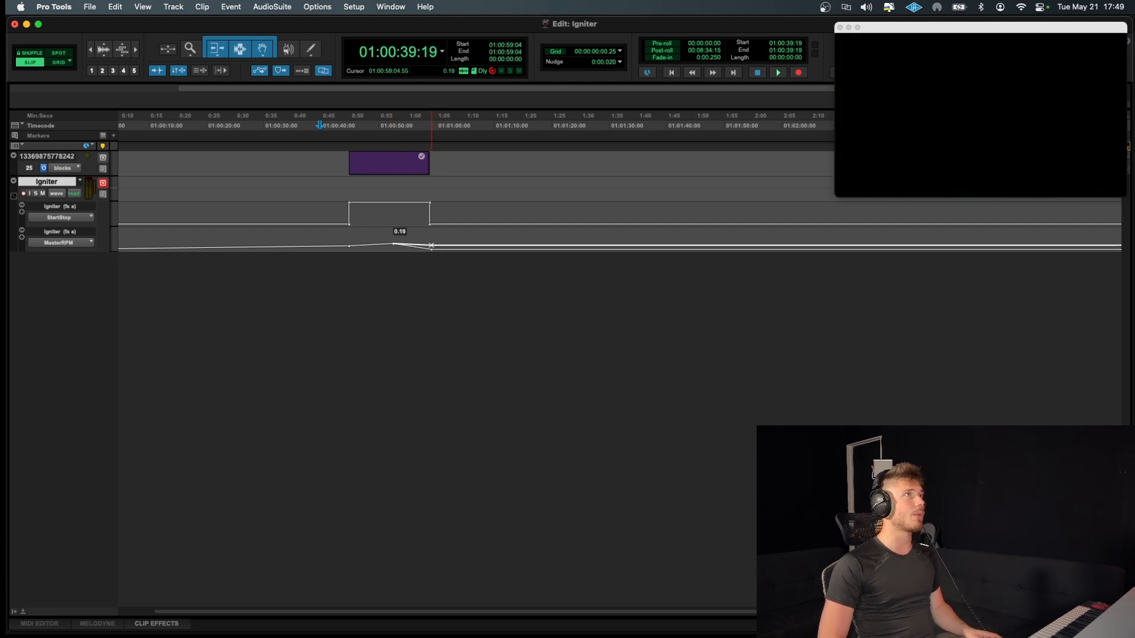
left_click_drag(430, 247, 385, 244)
left_click(391, 243)
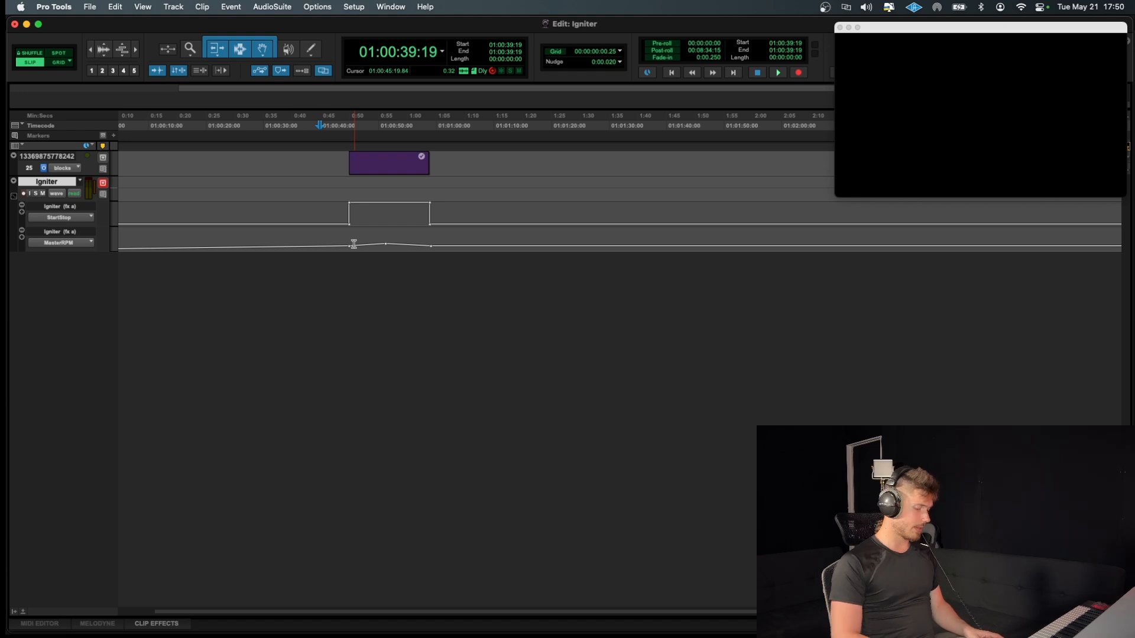
Step: Open the Igniter plug-in from the Mix window, try the load at 100, and lower it to about 20.48
key("super+equal")
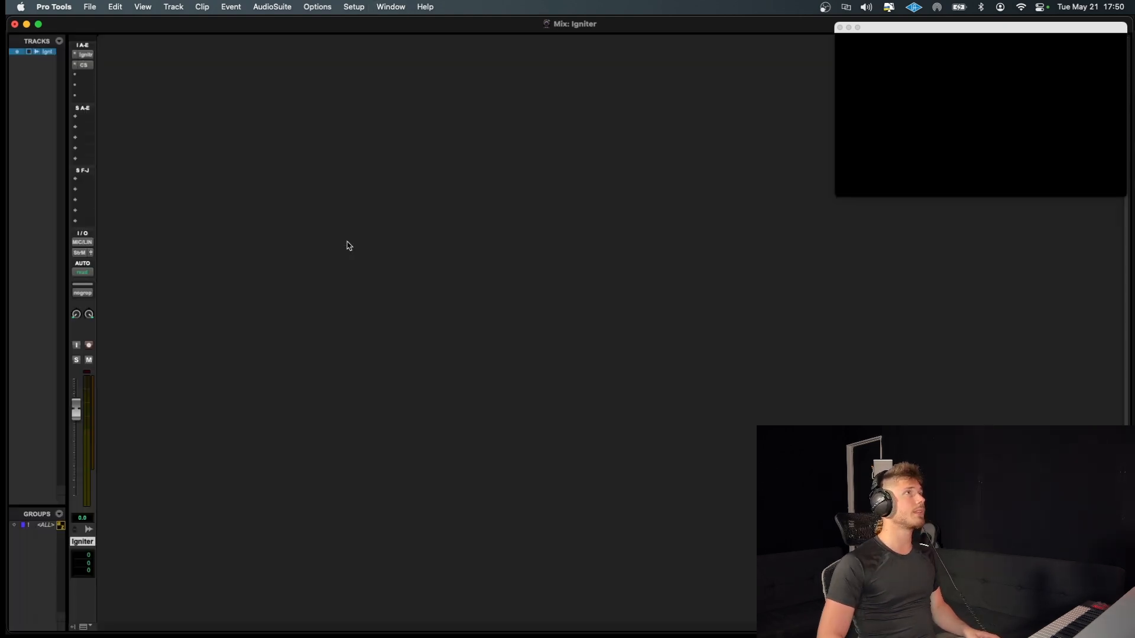
left_click(83, 55)
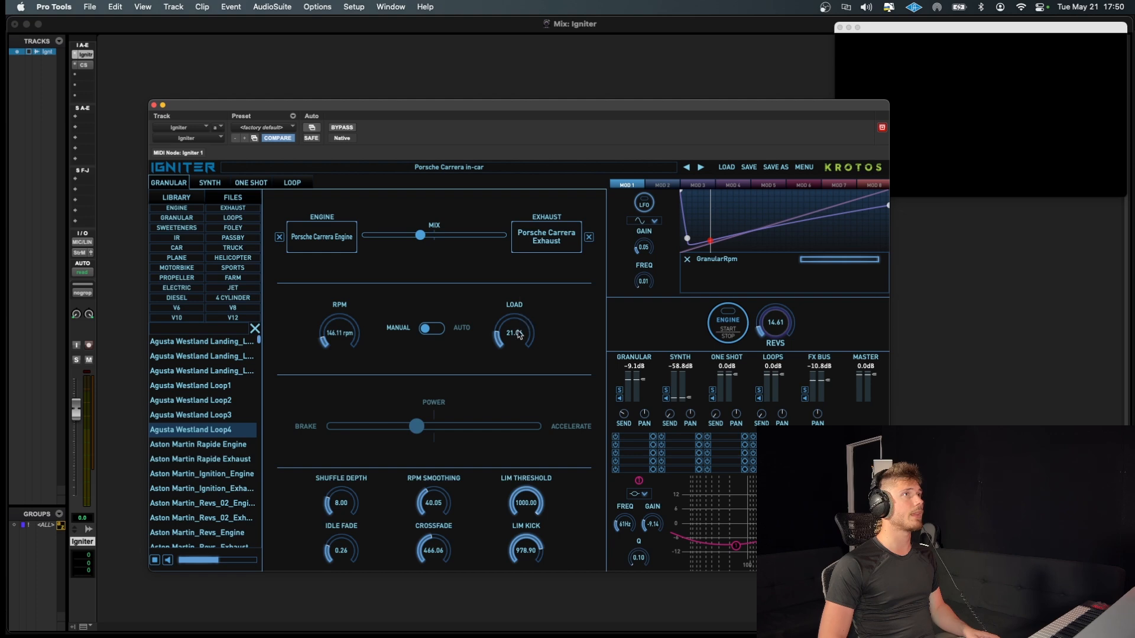
left_click_drag(518, 334, 512, 197)
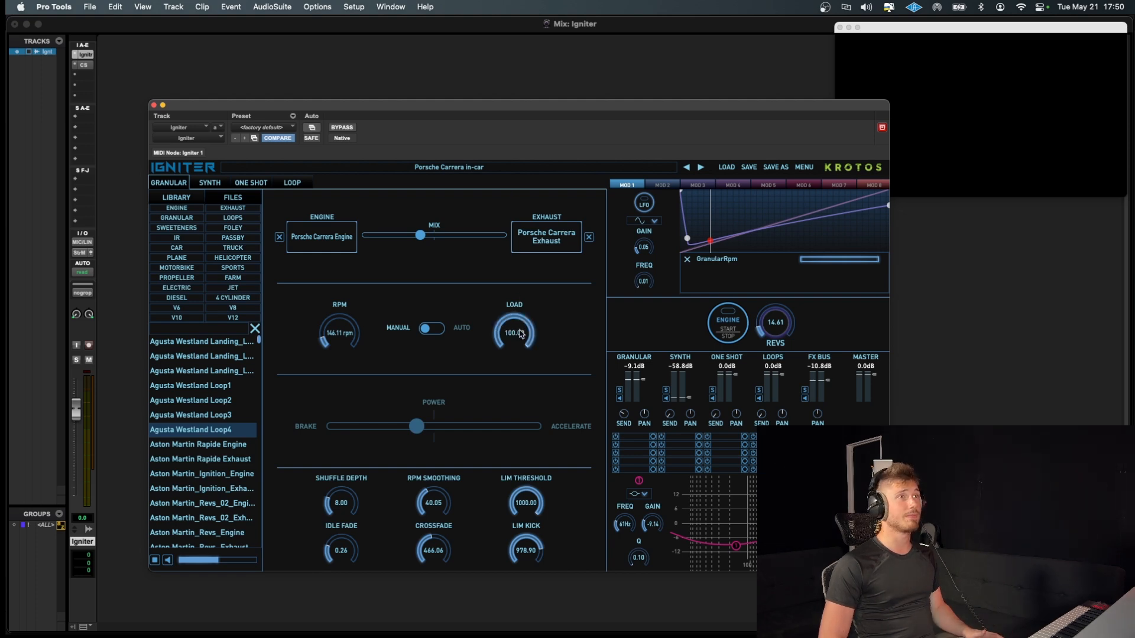
left_click_drag(519, 335, 506, 388)
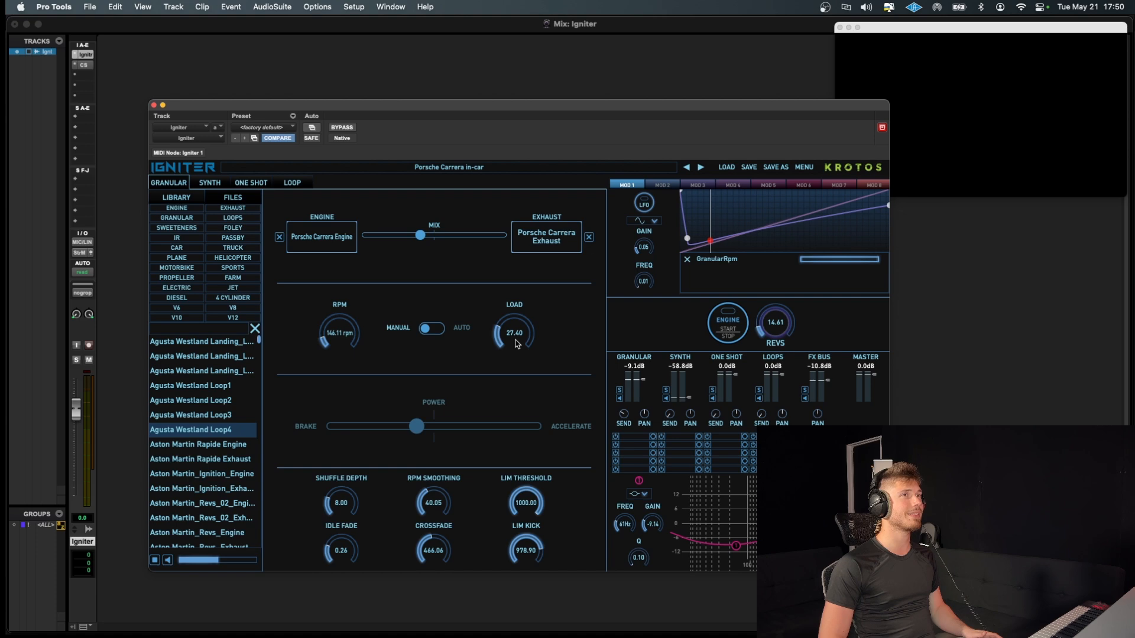
left_click_drag(516, 332, 521, 342)
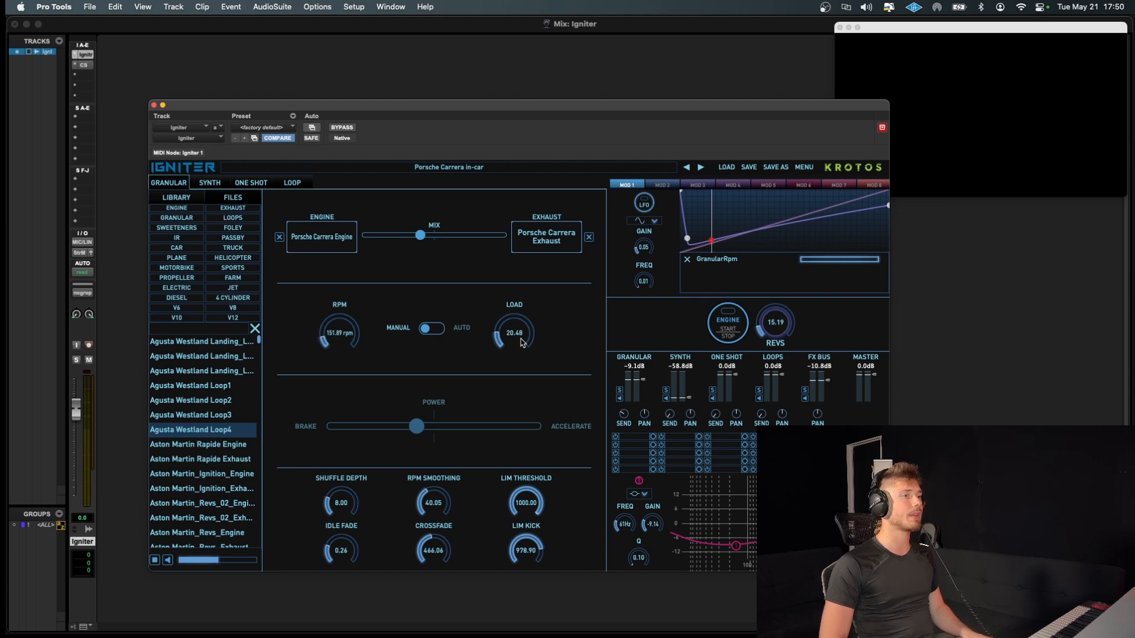
Step: During playback in the Edit window, try the load at 100, lower it to about 29.36, close Igniter and stop playback
key("super+equal")
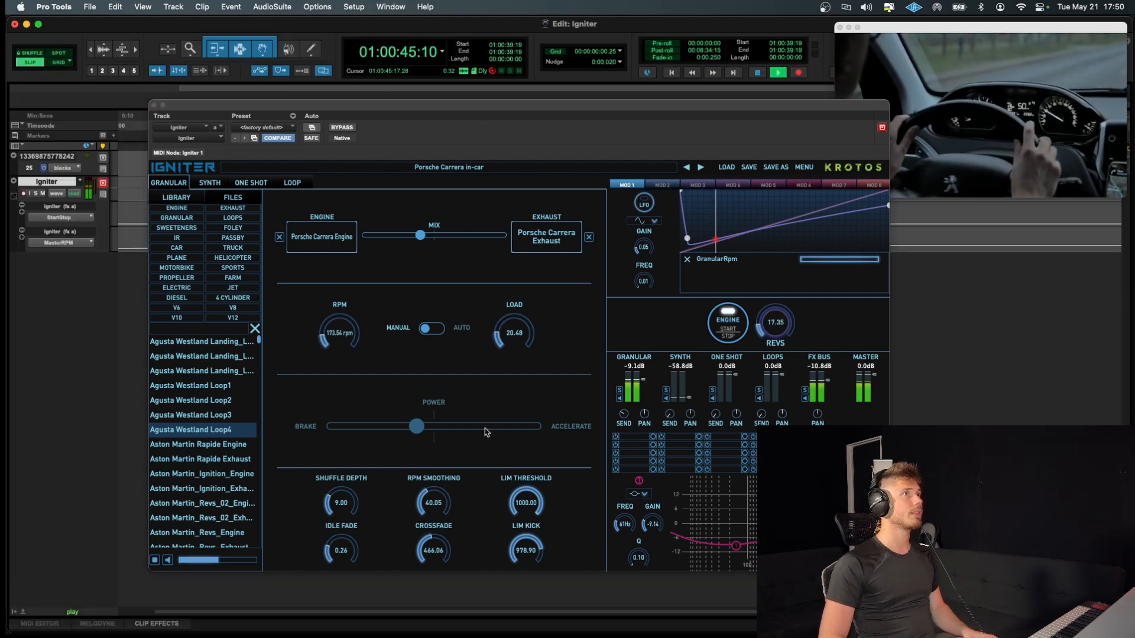
left_click_drag(513, 334, 516, 214)
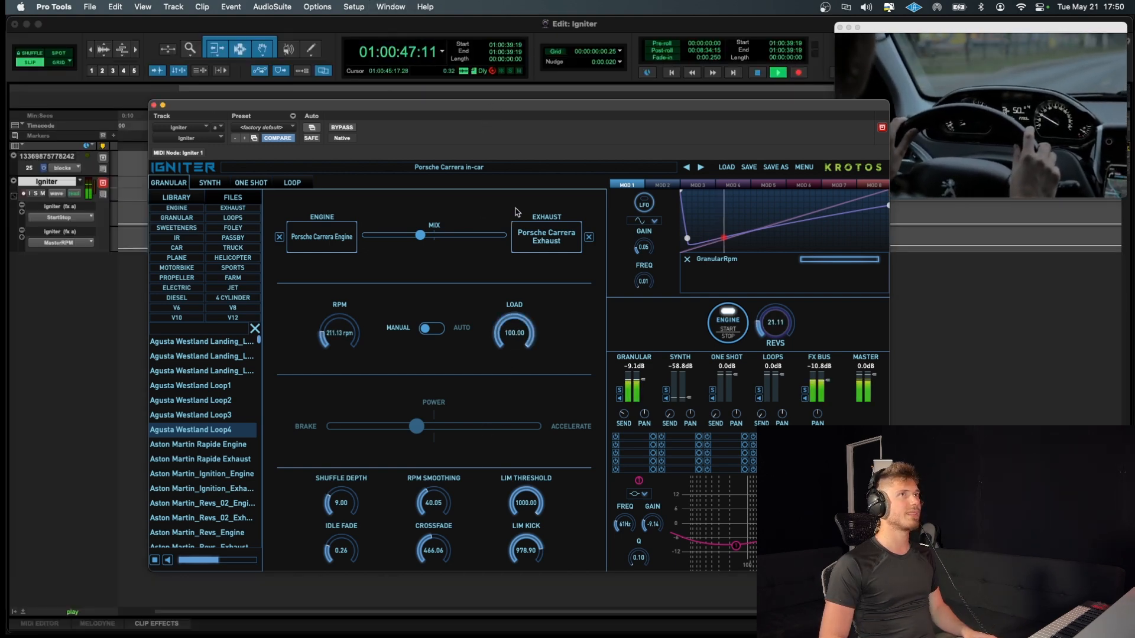
left_click_drag(503, 255, 497, 305)
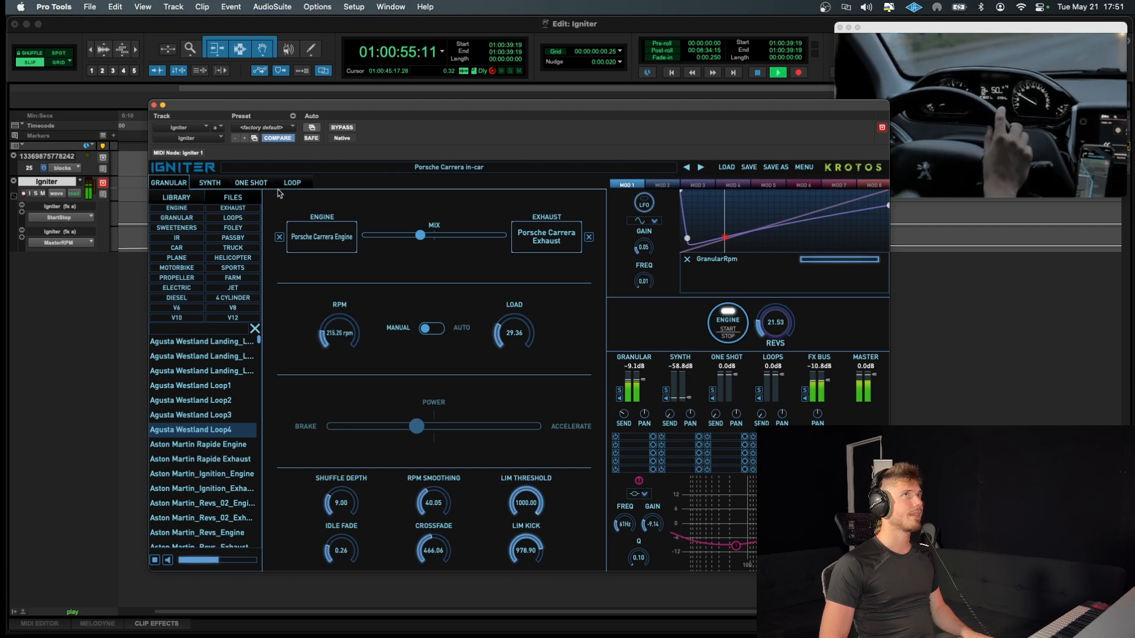
left_click(153, 106)
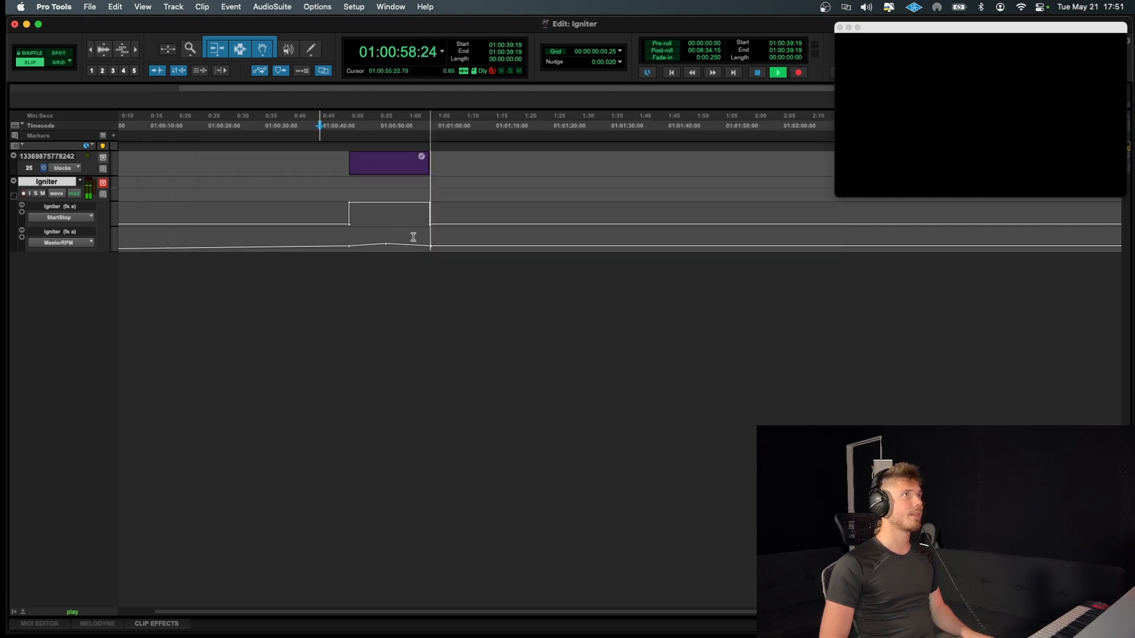
key("space")
Step: Play the clip with its engine automation from 01:00:44:16, and raise the MasterRPM breakpoint at the clip's end slightly
left_click(342, 239)
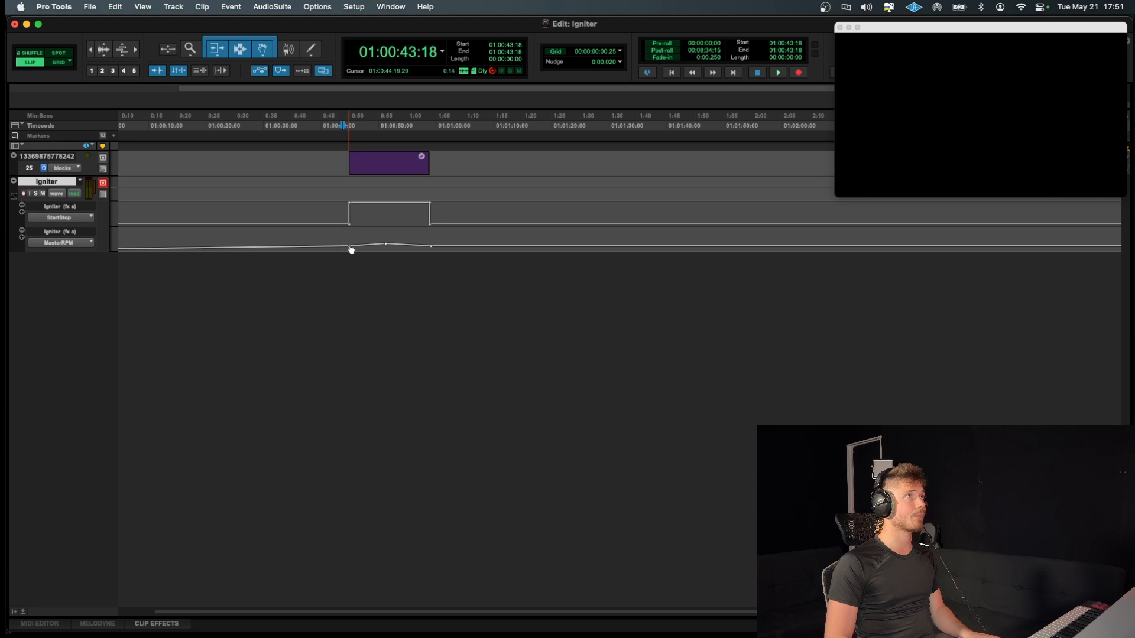
left_click(350, 242)
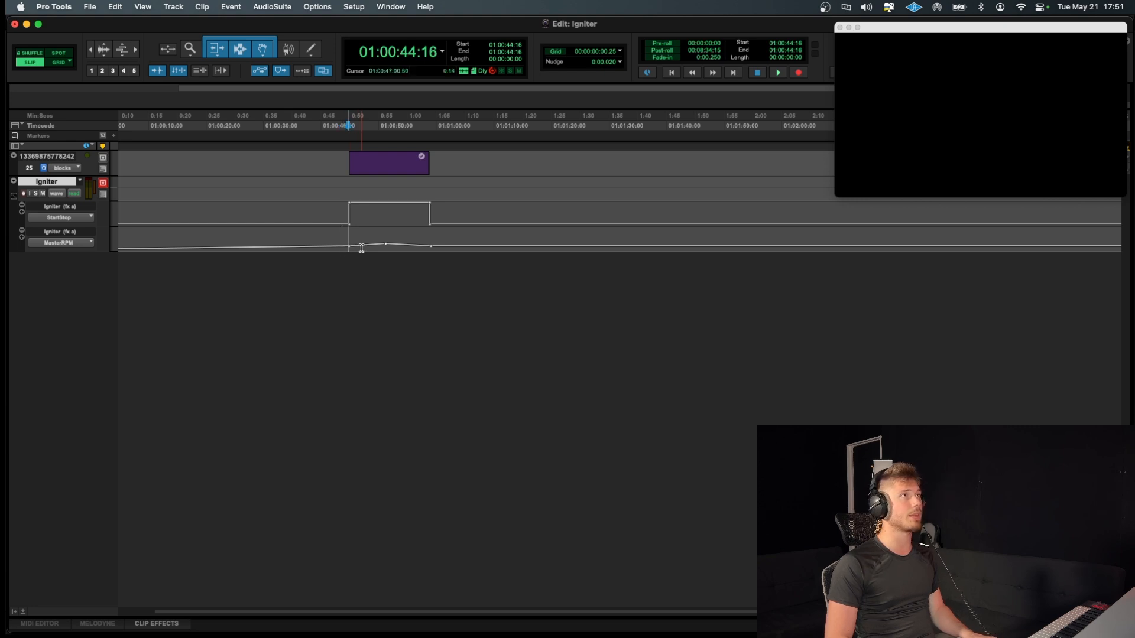
key("space")
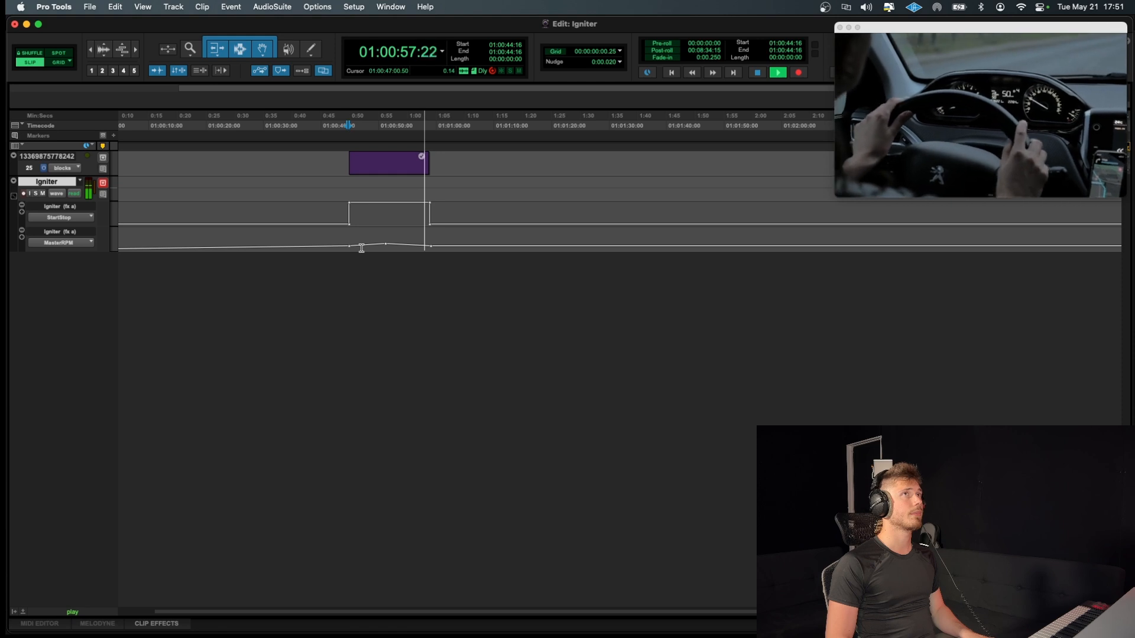
key("space")
left_click(431, 245)
left_click_drag(431, 246, 431, 244)
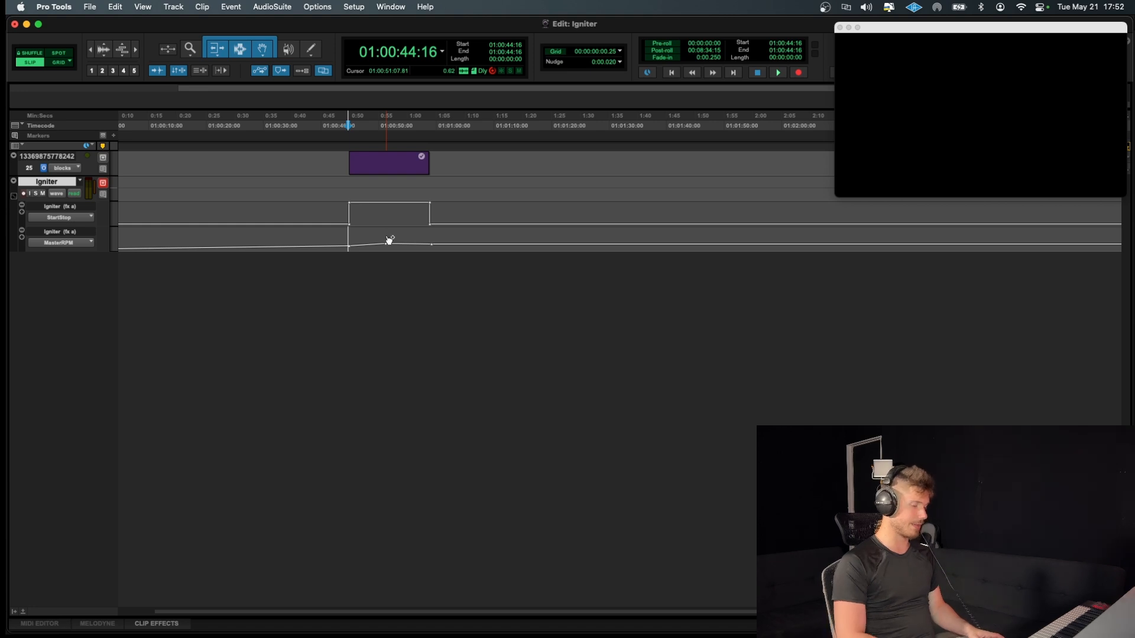
Step: Open Igniter from the Mix window to review its engine controls, close it and return to the Edit window
key("super+equal")
left_click(85, 54)
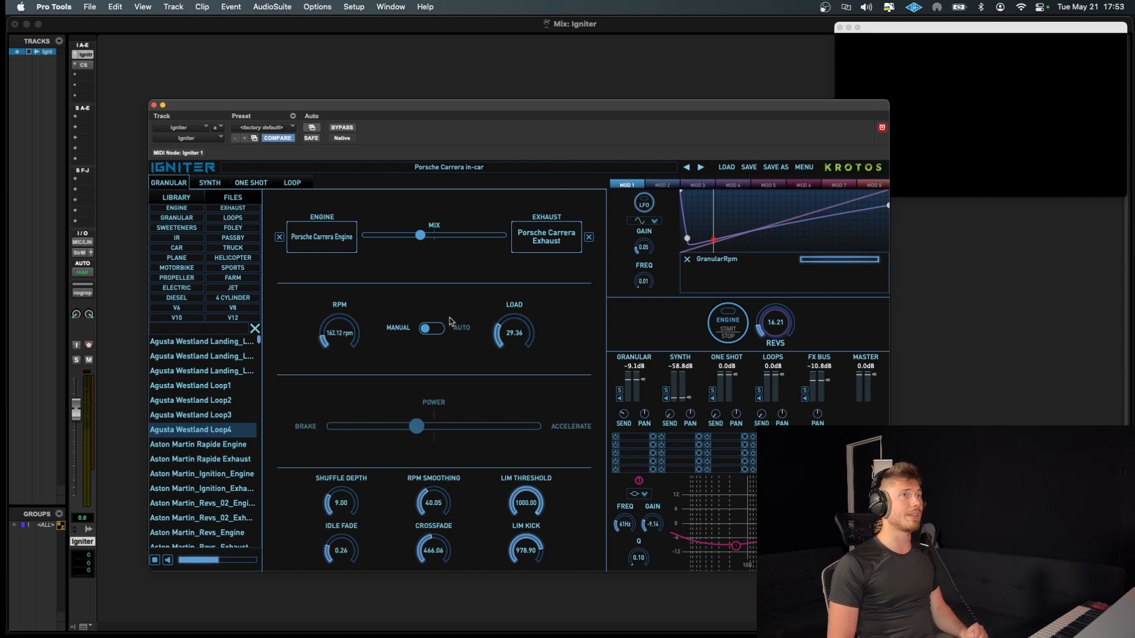
left_click(154, 105)
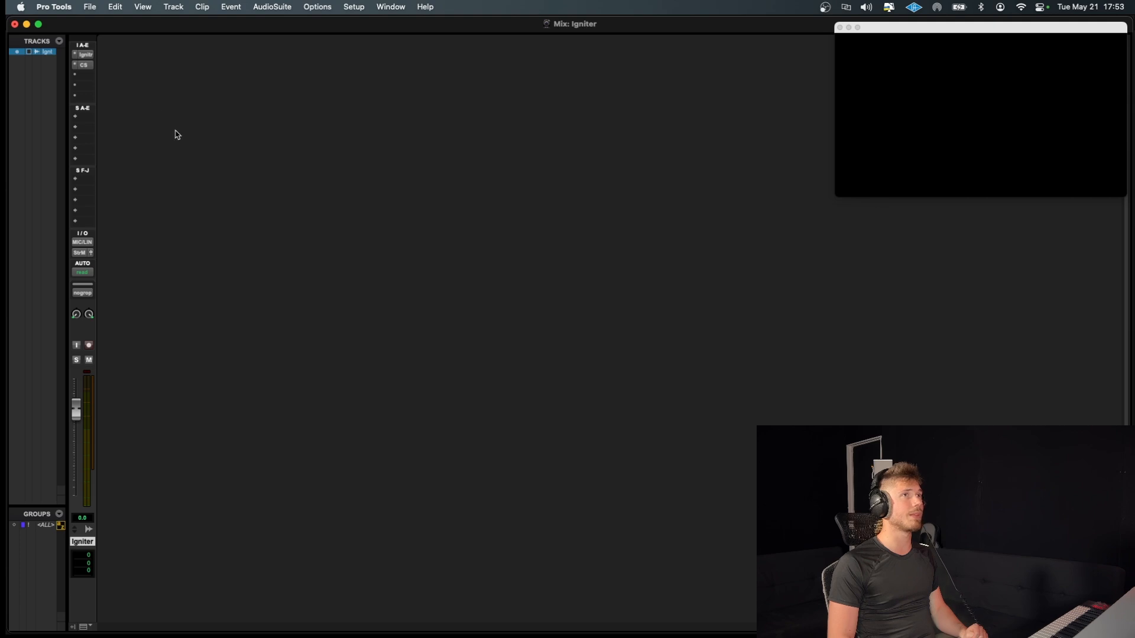
key("super+equal")
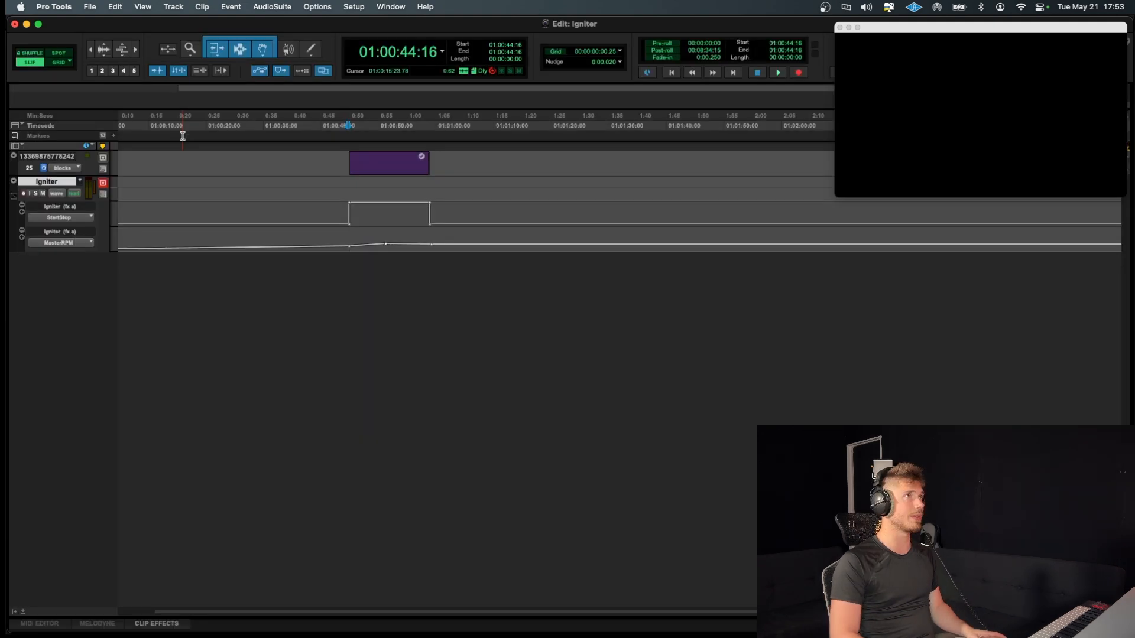